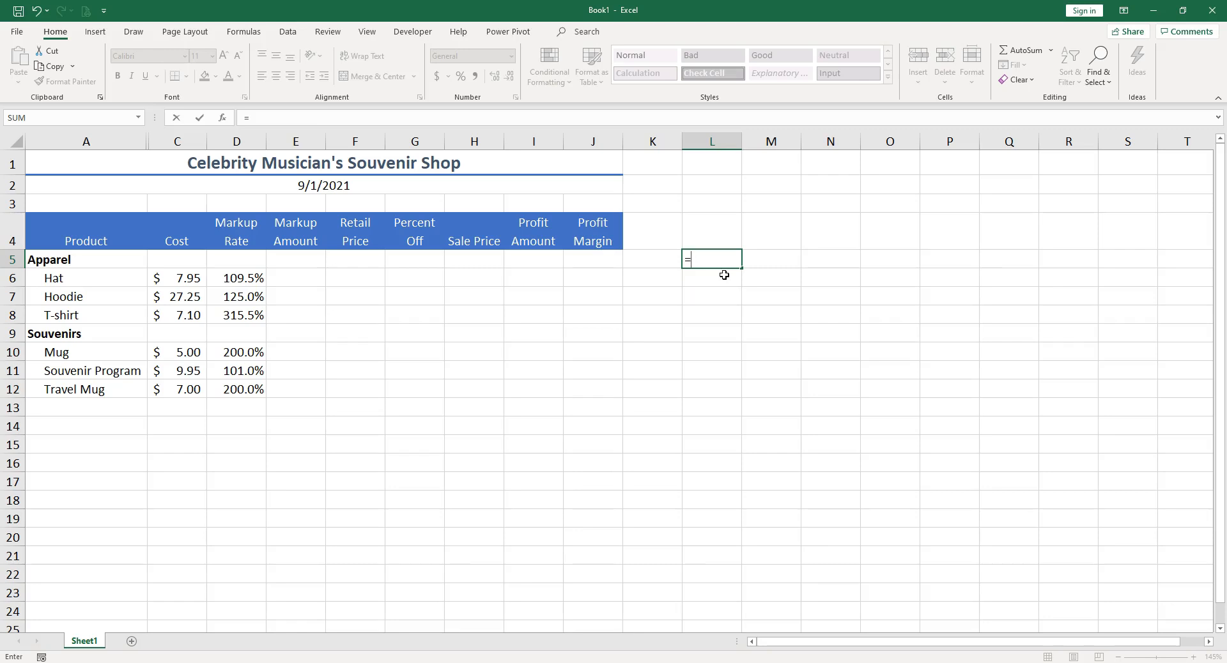
Step: Enter the formula =1+1 in cell L5
type("1+1")
key("Return")
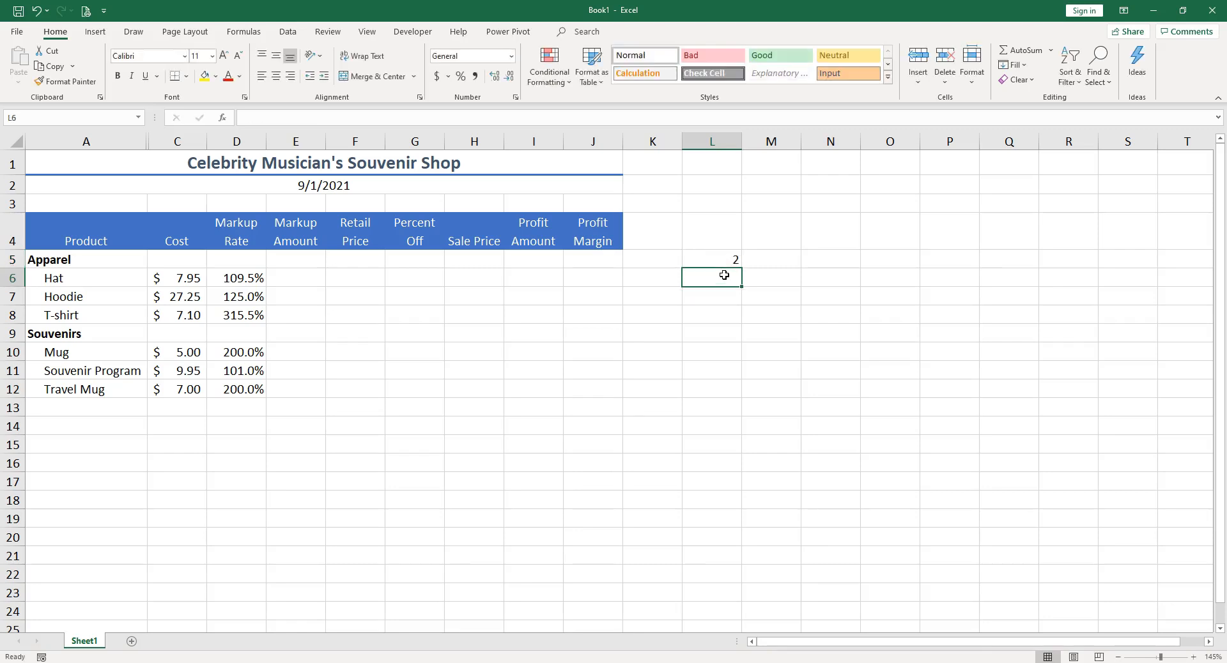
Step: Edit the formula in L5 to =1*3
key("Up")
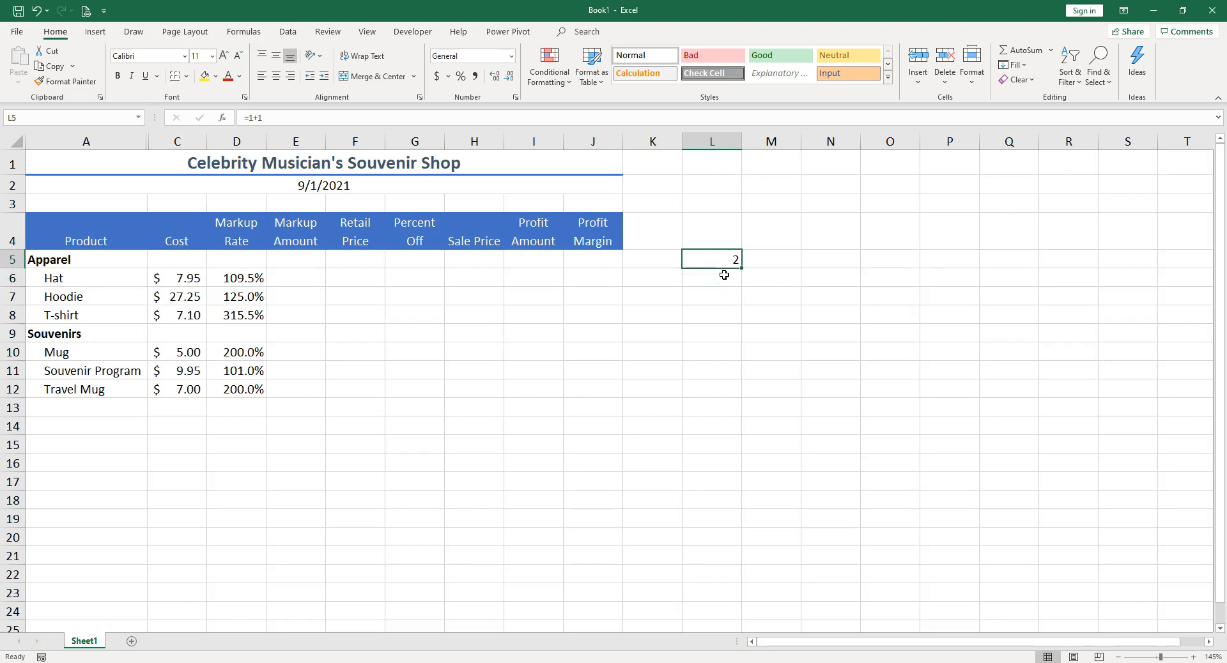
double_click(722, 260)
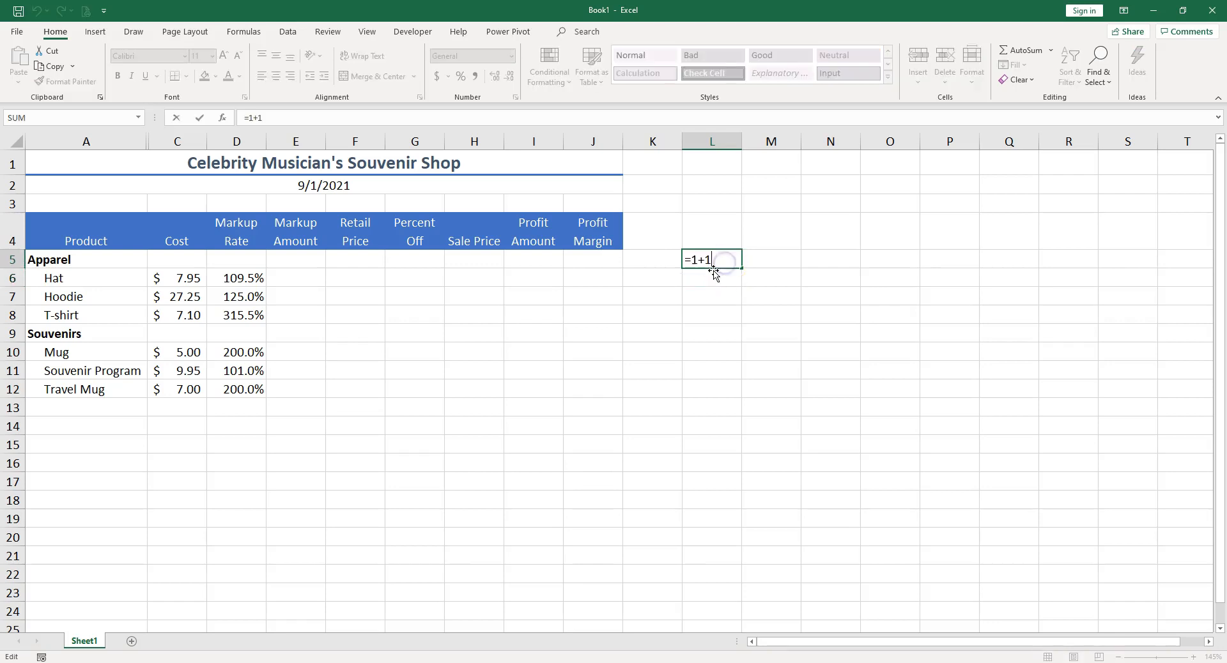
key("BackSpace")
key("BackSpace")
type("*3")
key("Return")
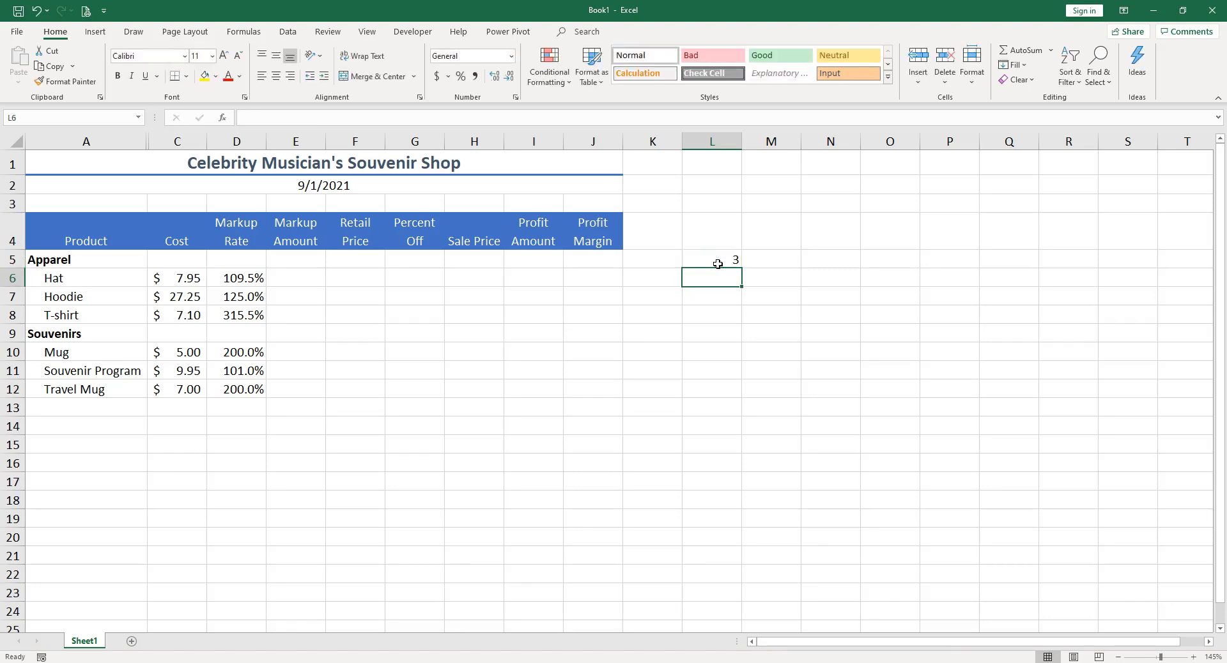
Step: Replace the formula in L5 with =4/2
left_click(716, 261)
left_click_drag(307, 112, 247, 116)
type("=4")
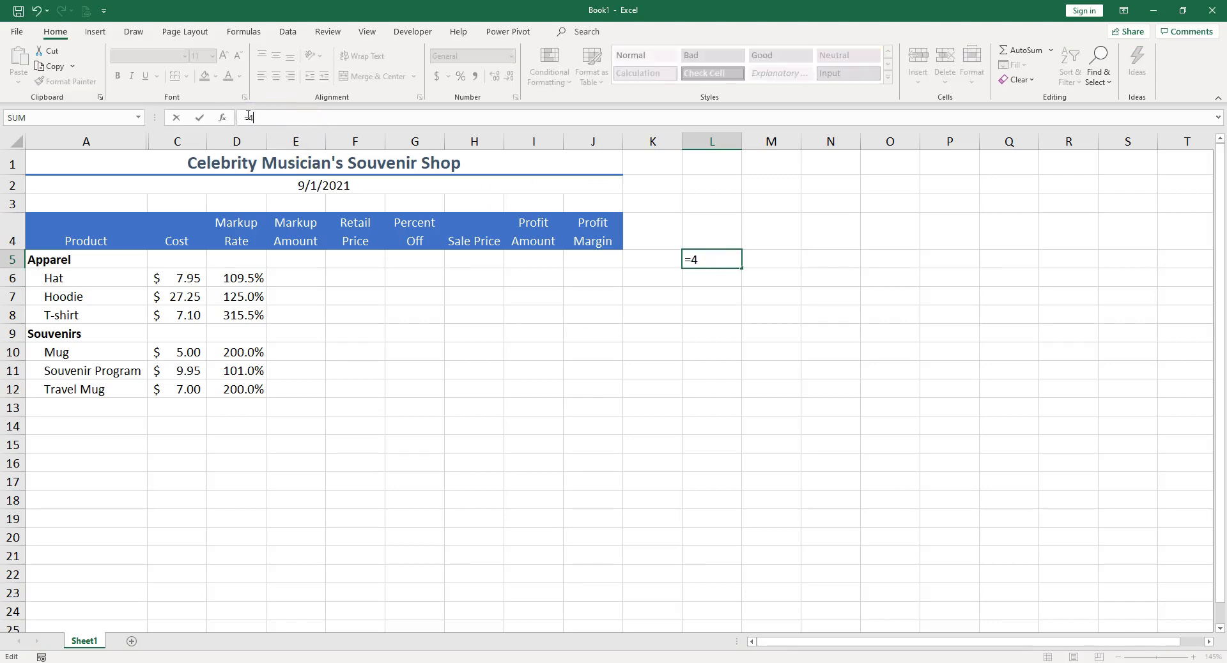
type("/2")
key("Return")
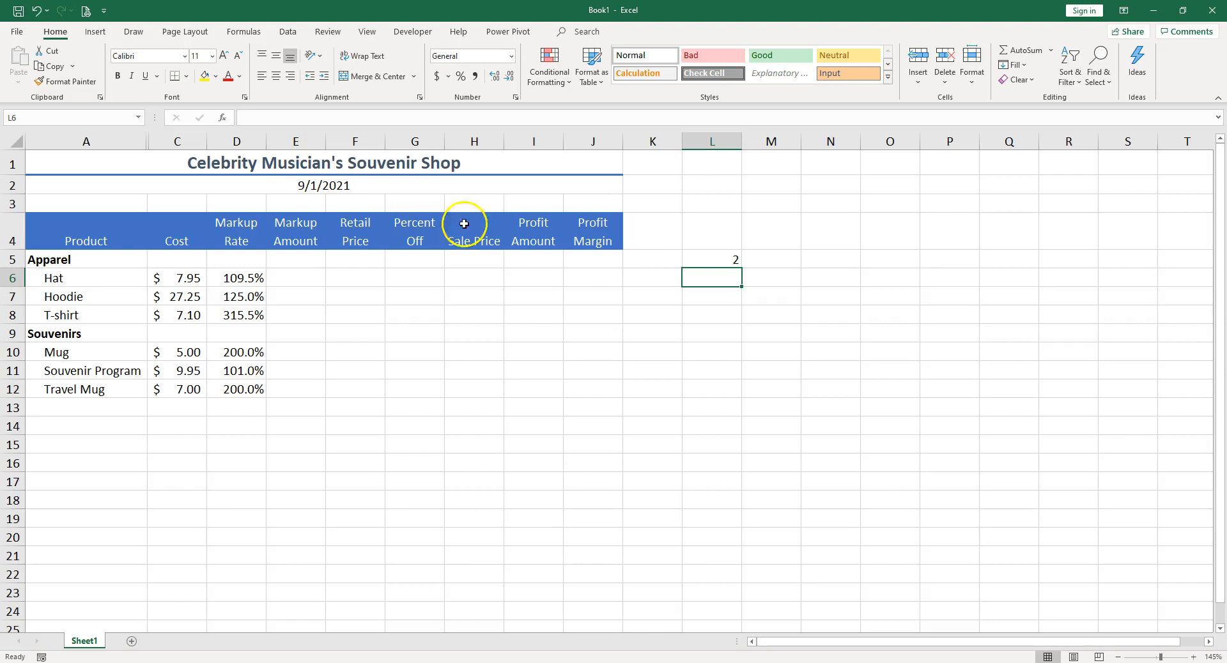
Step: Replace the formula in L5 with =2^2 using the exponent operator
double_click(707, 257)
left_click_drag(268, 117, 248, 120)
type("2")
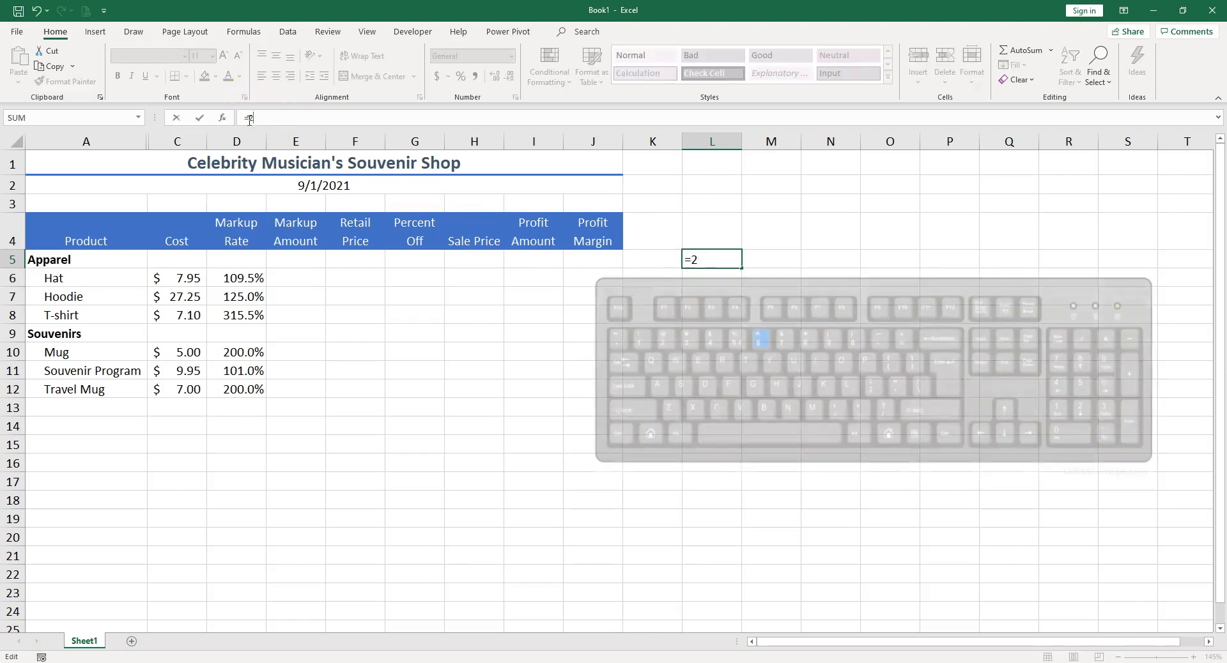
type("^")
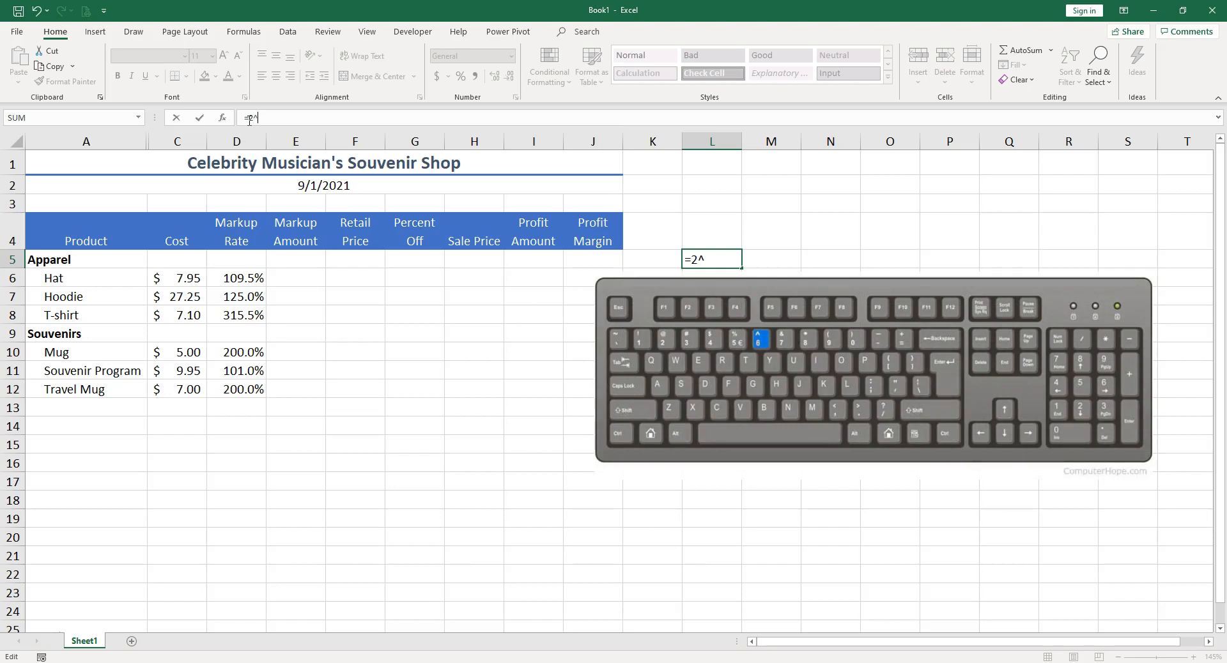
type("2")
key("Return")
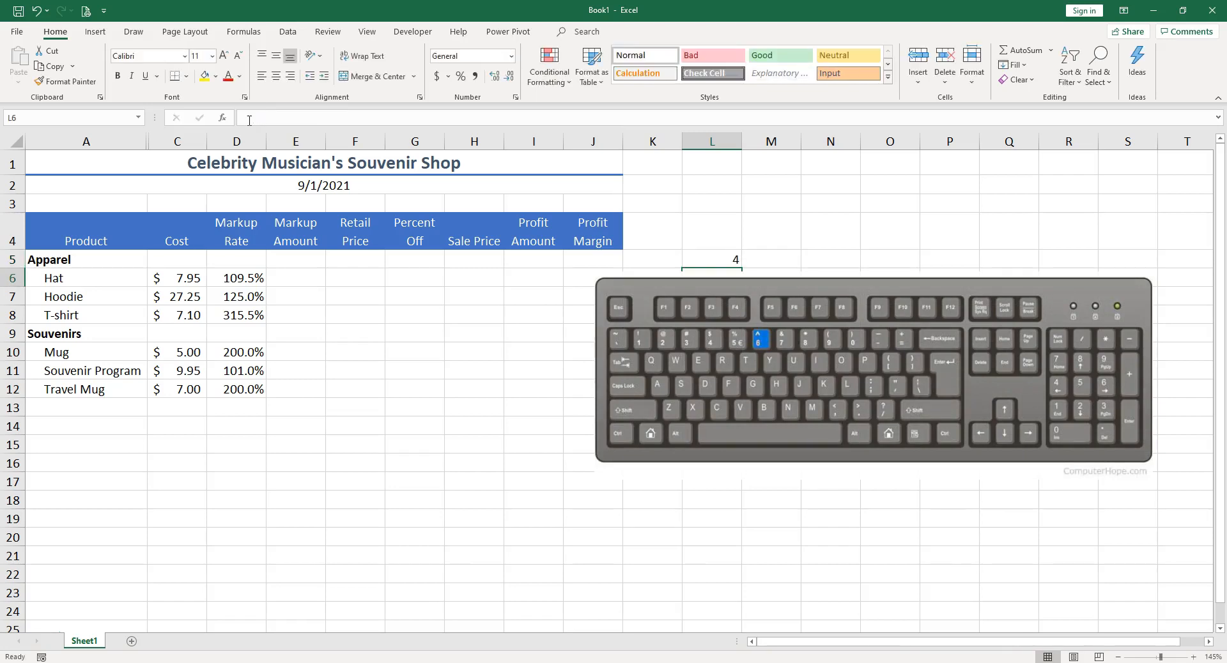
Step: Enter the value 20 in L5, replacing the formula
left_click(726, 259)
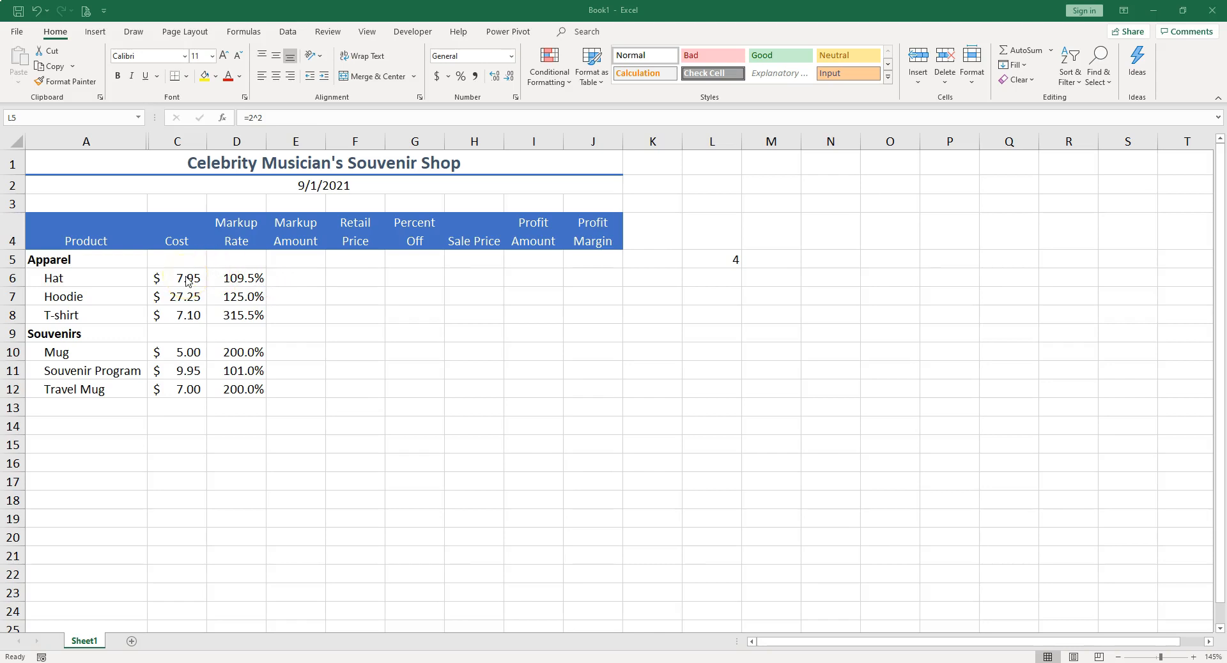
left_click(723, 260)
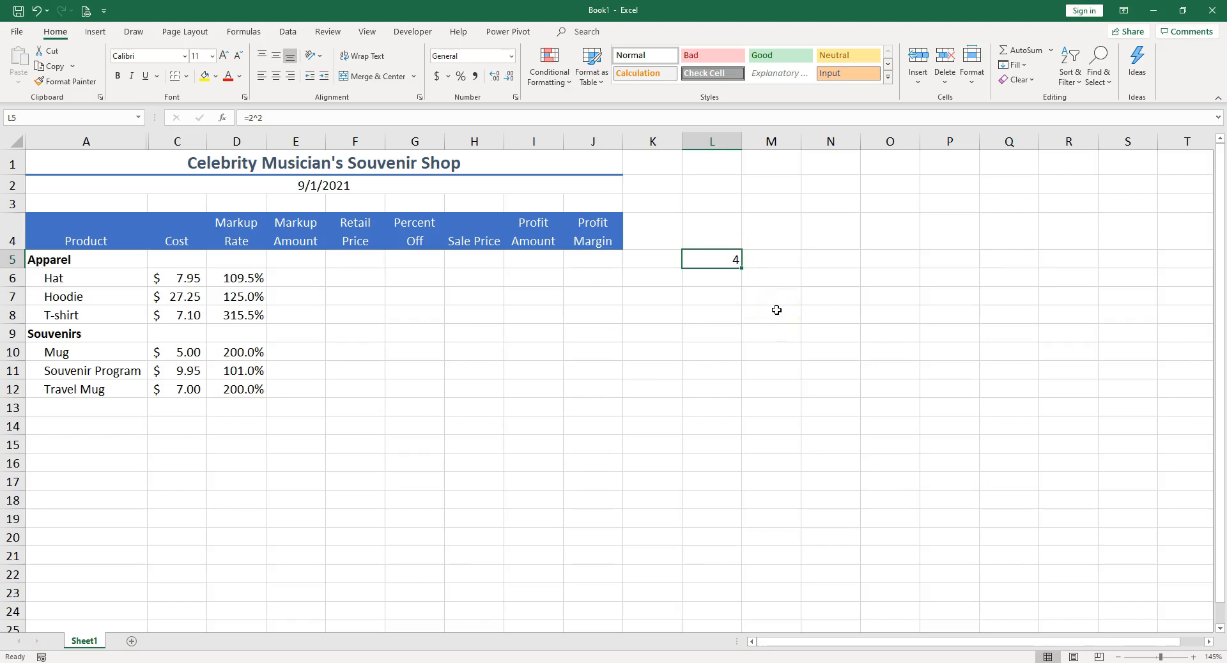
type("20")
key("Tab")
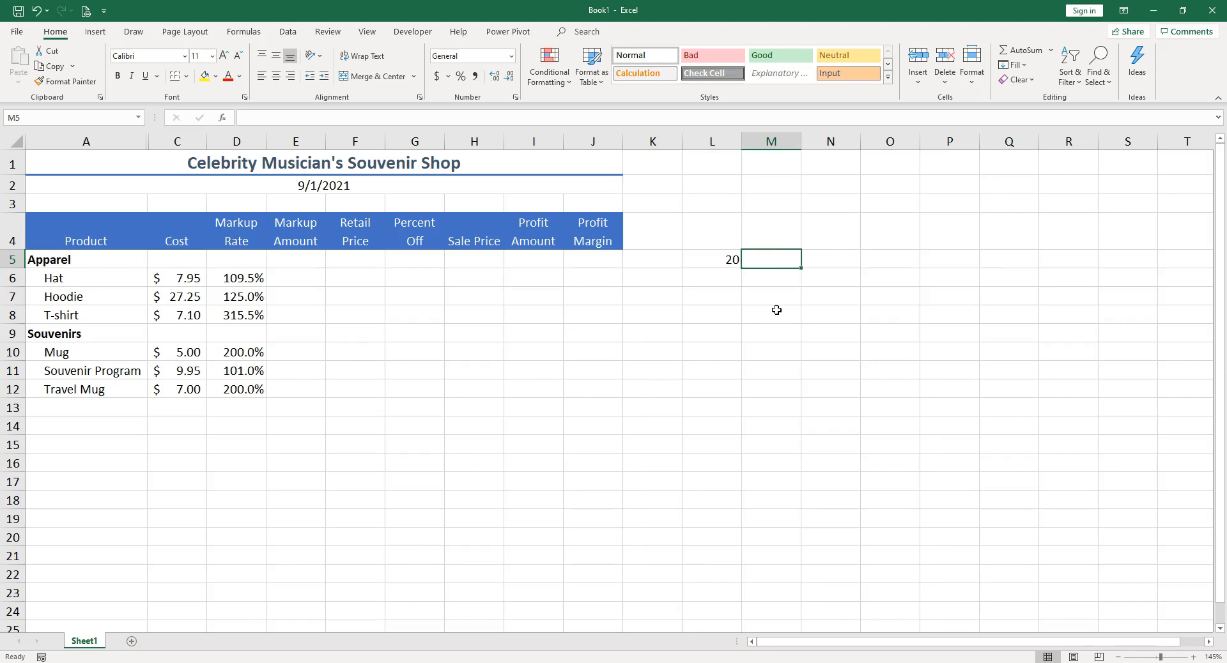
Step: Enter 10% in M5
type("10")
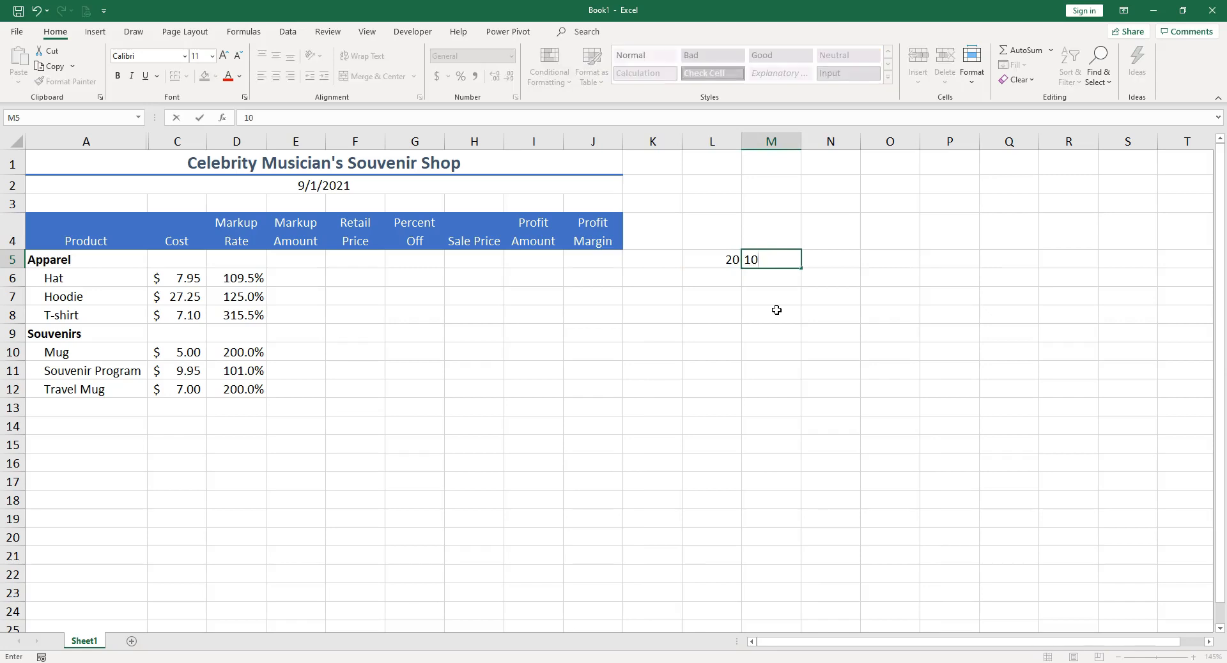
type("%")
key("Tab")
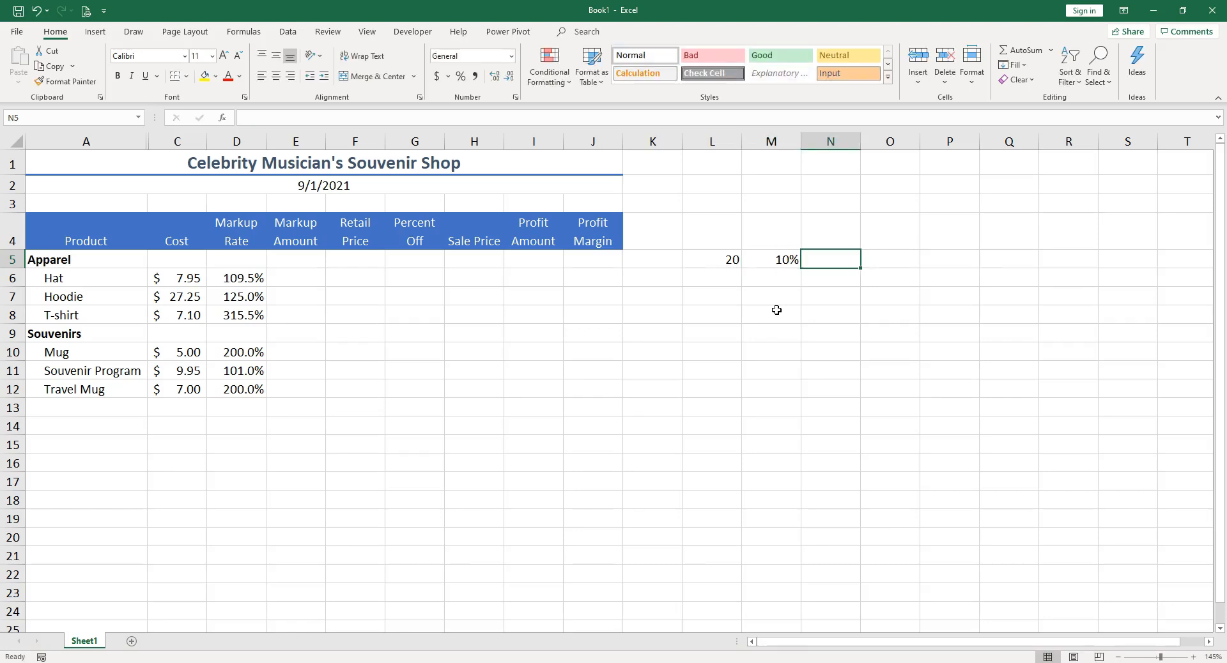
Step: Enter the formula =10%*20 in N5
type("=")
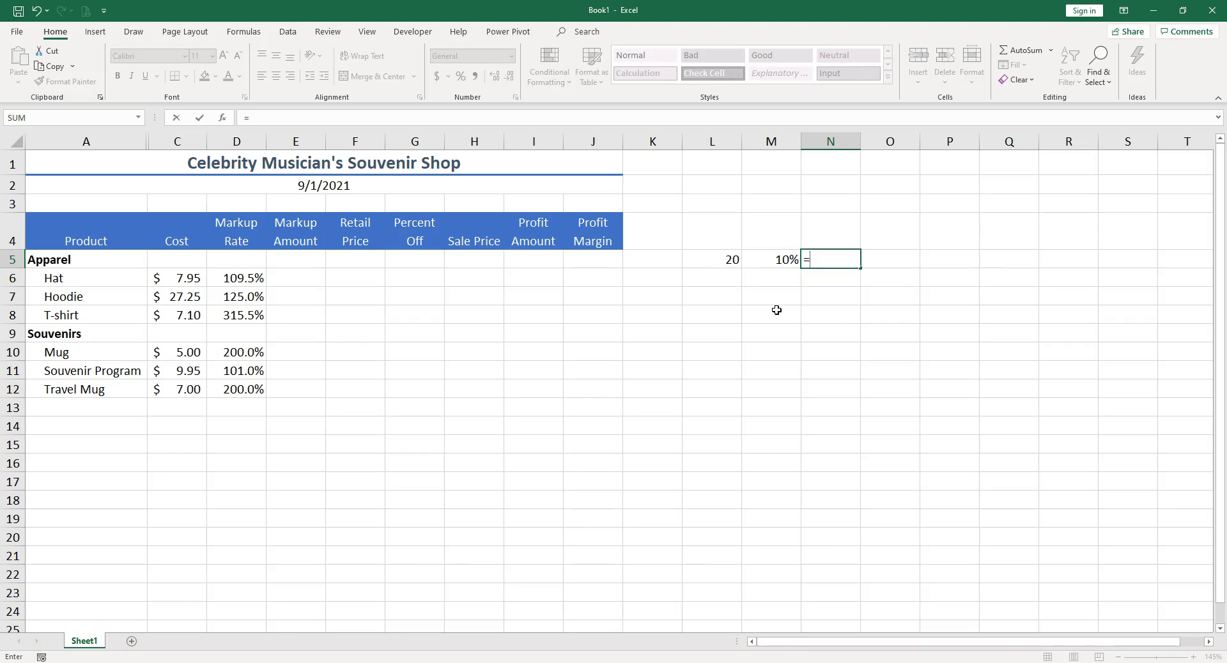
type("10%*20")
key("Return")
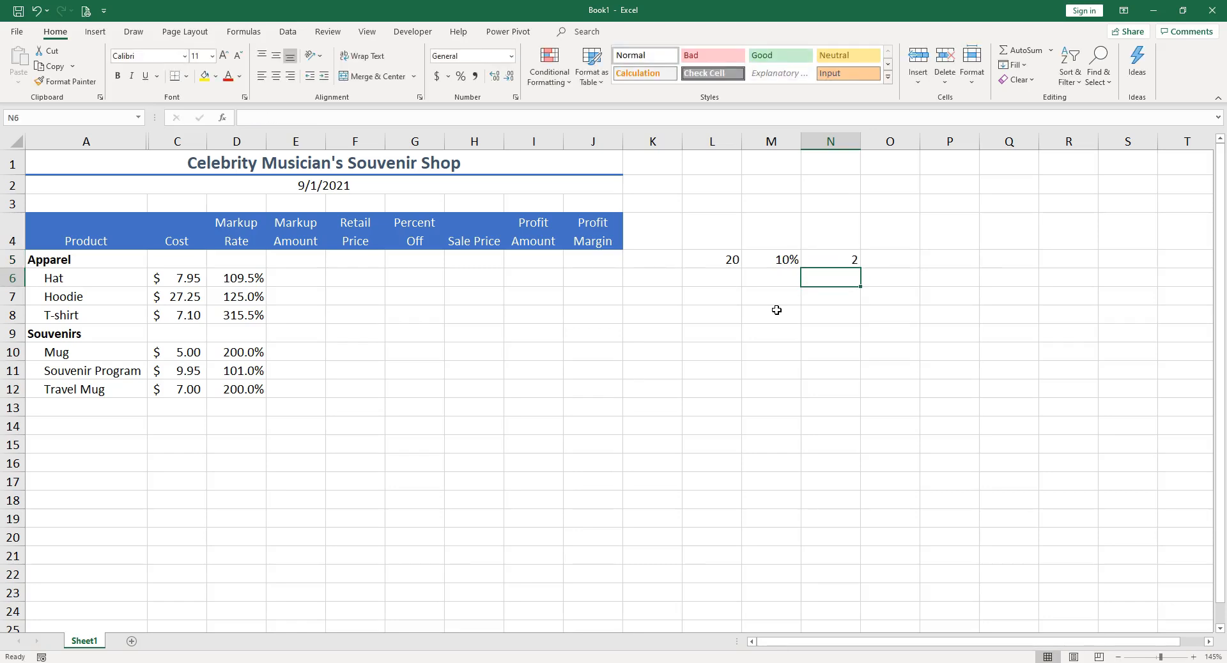
Step: Inspect the formula in N5 without changing it
key("Up")
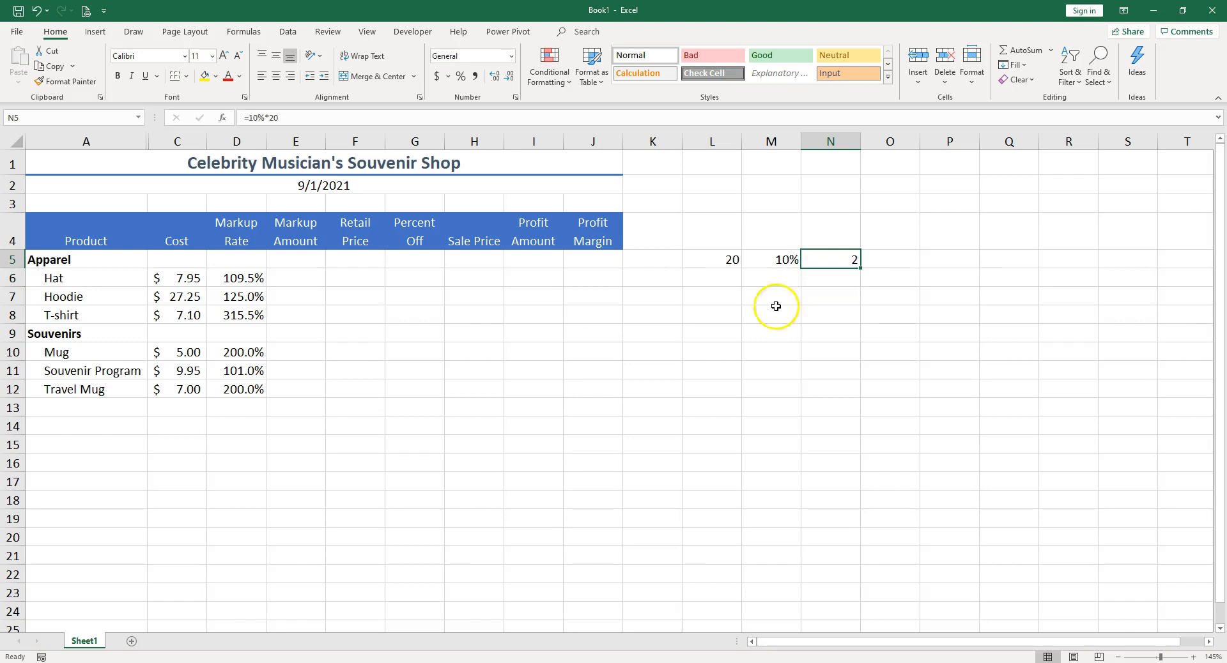
double_click(831, 256)
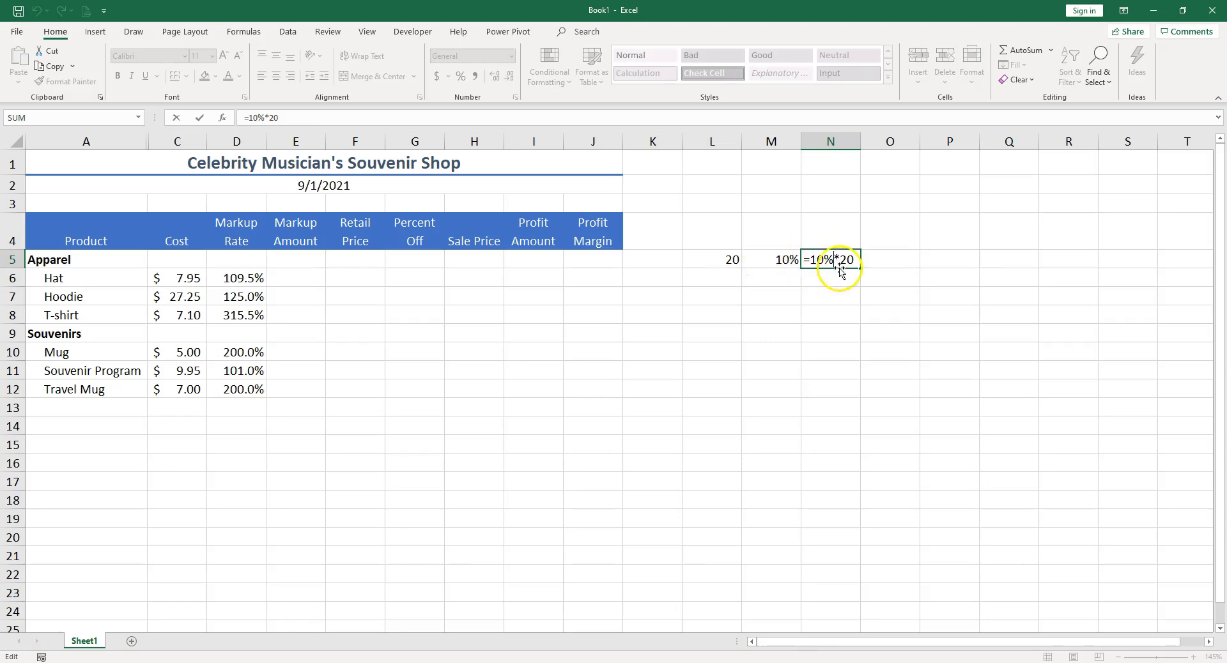
key("ctrl+Return")
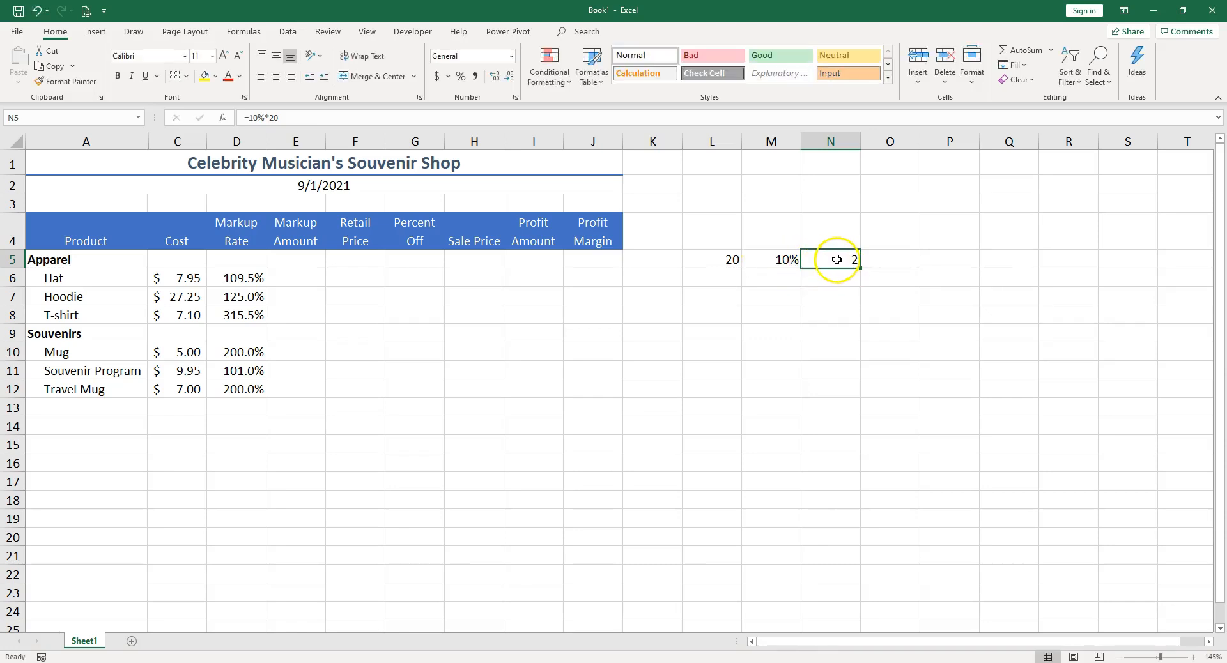
Step: Change the value in L5 to 30
left_click(724, 260)
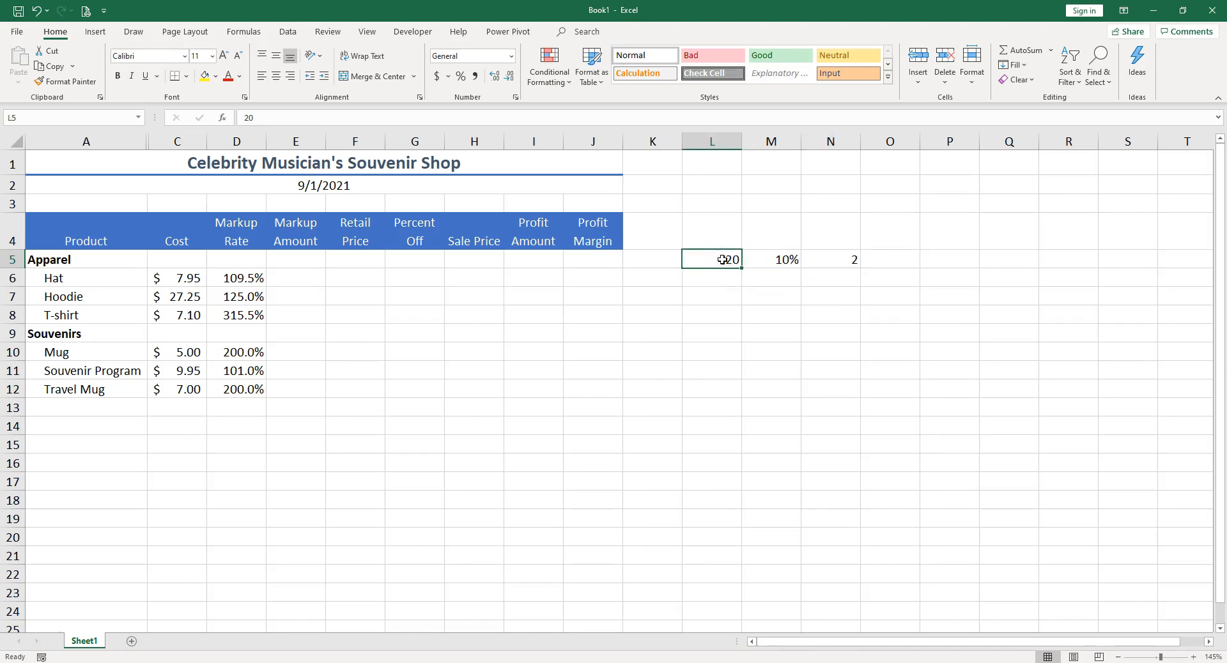
type("30")
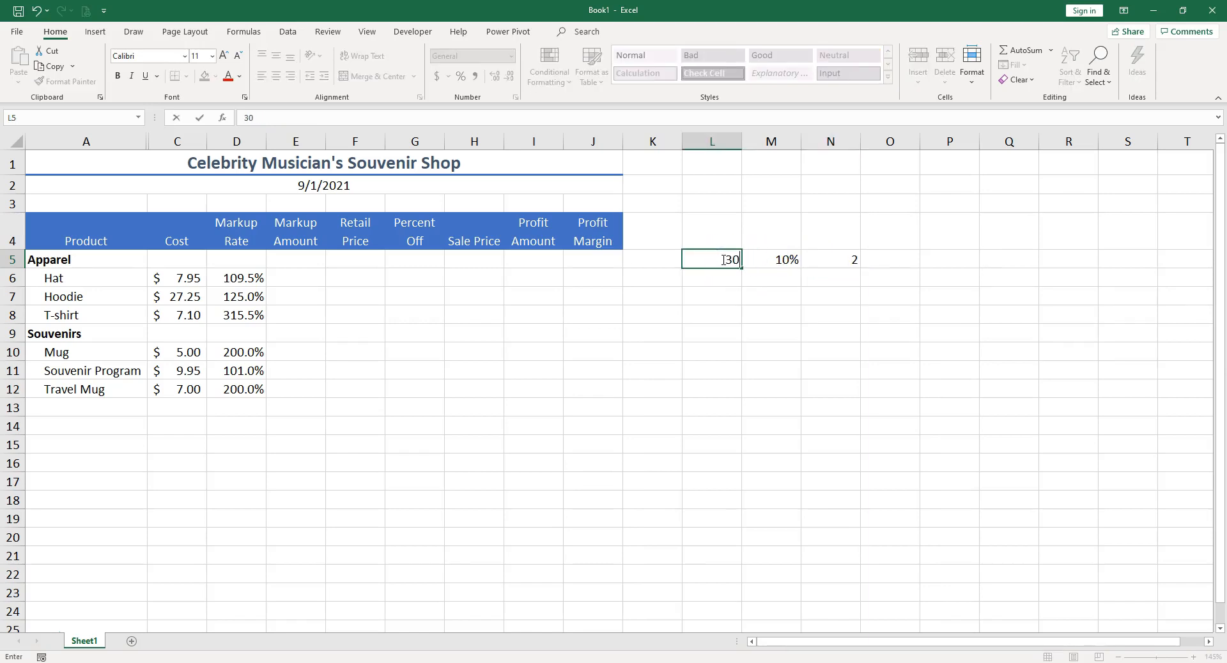
key("Return")
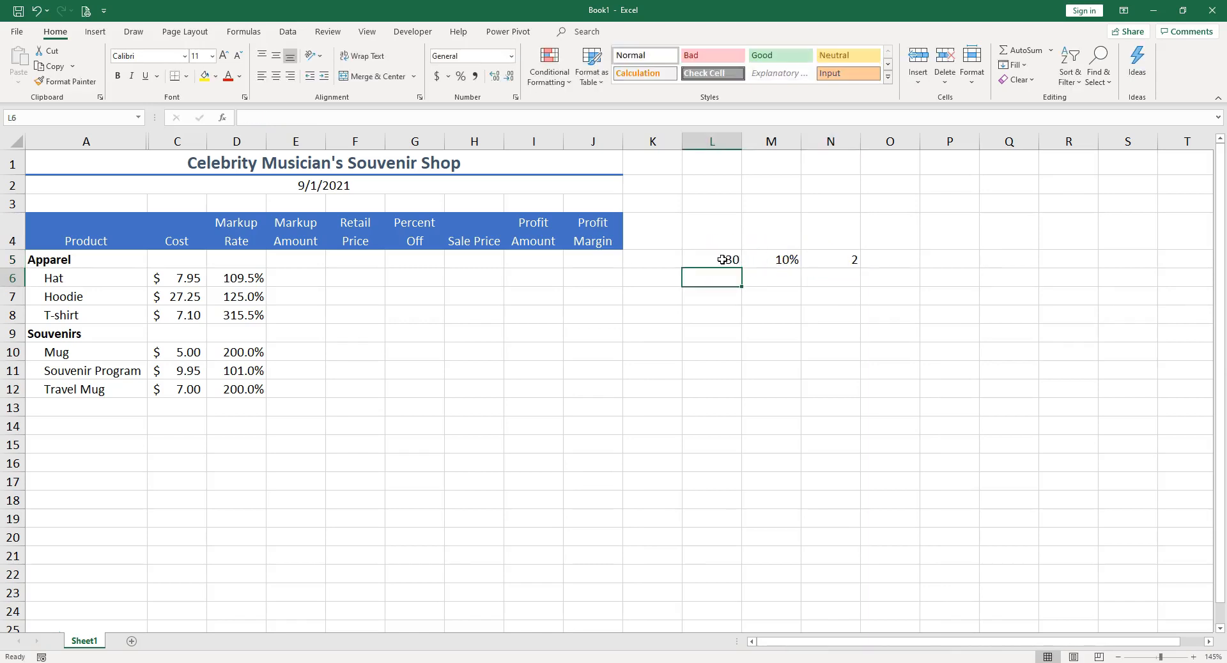
Step: Rewrite the N5 formula to reference cells as =M5*L5
left_click(846, 262)
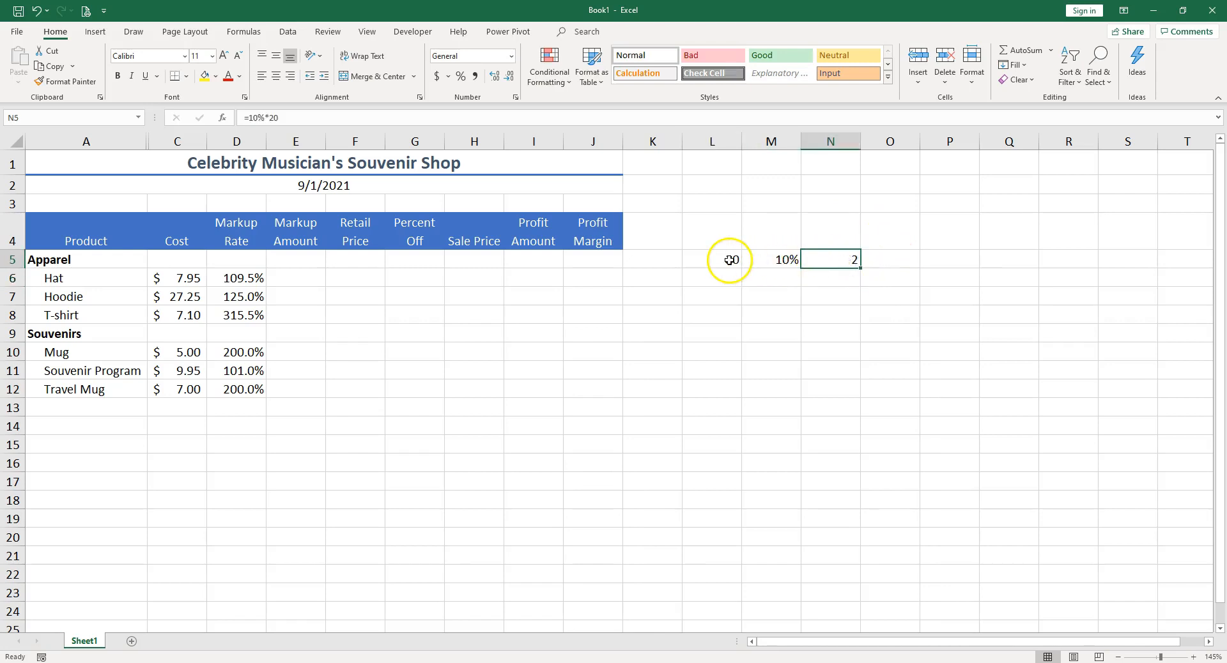
double_click(848, 256)
left_click_drag(812, 257, 833, 256)
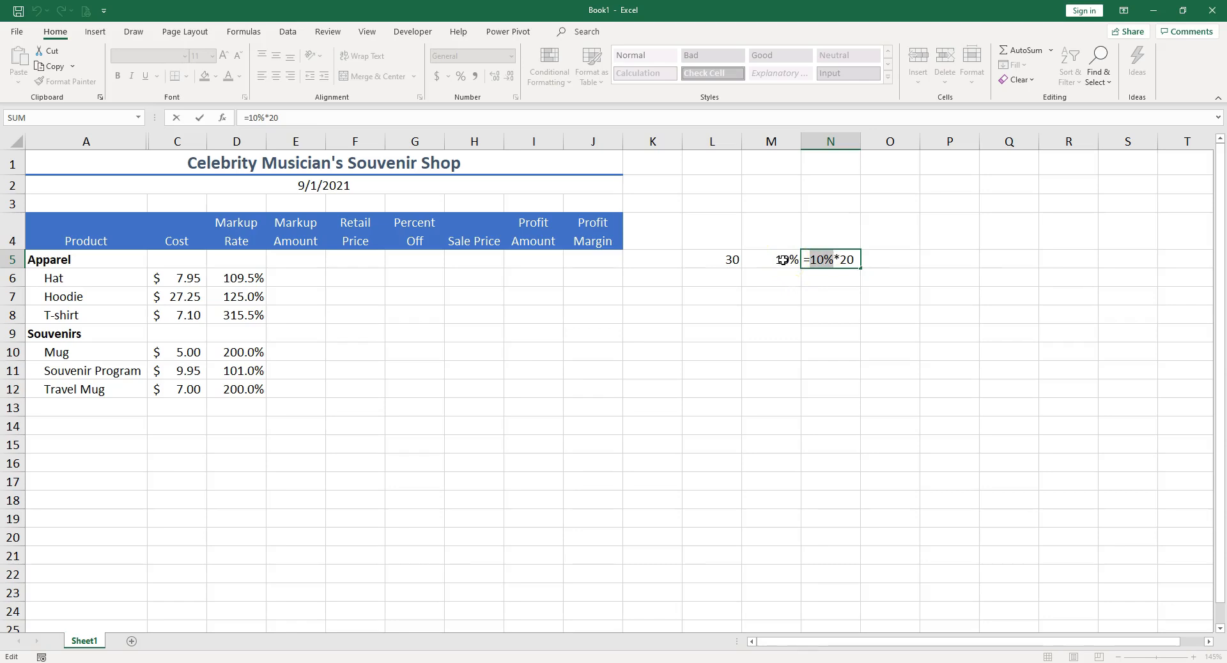
left_click(782, 259)
left_click_drag(834, 259, 850, 259)
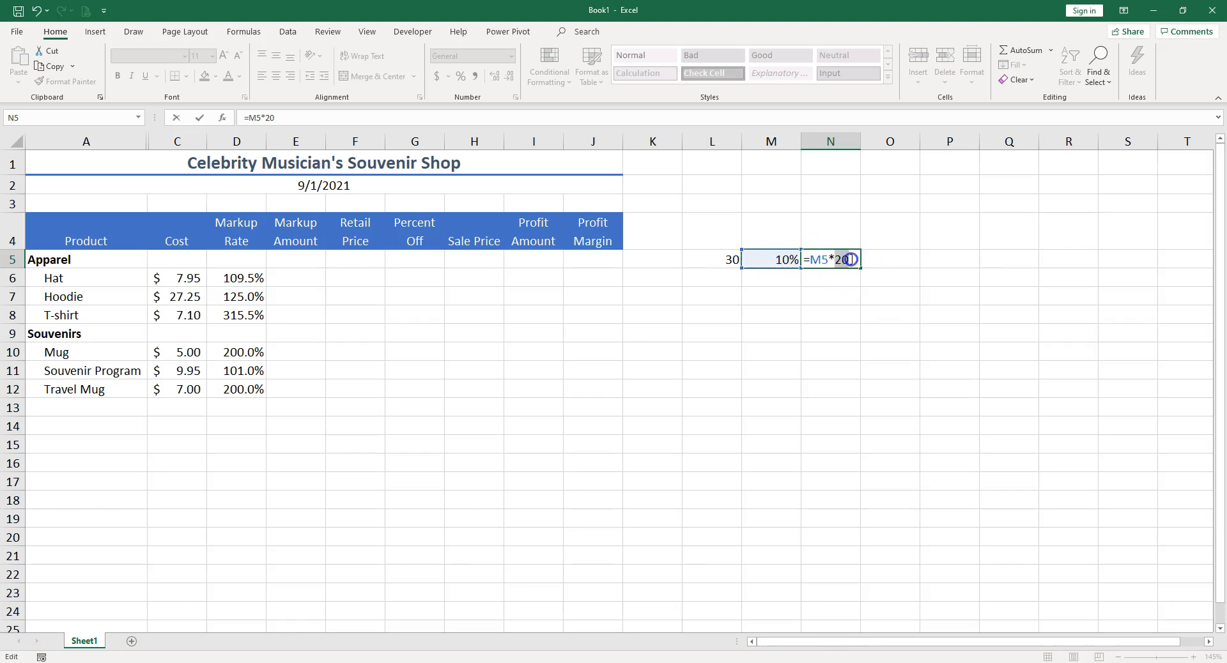
left_click(726, 260)
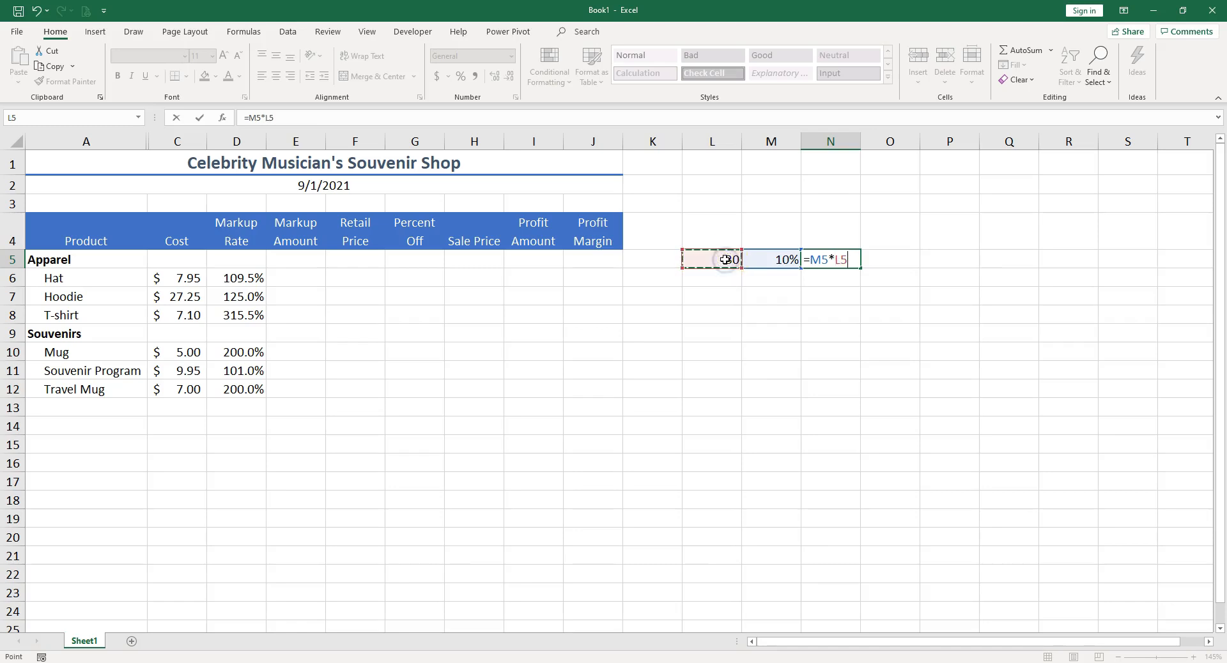
key("Return")
Step: Change the value in L5 to 25
left_click(726, 260)
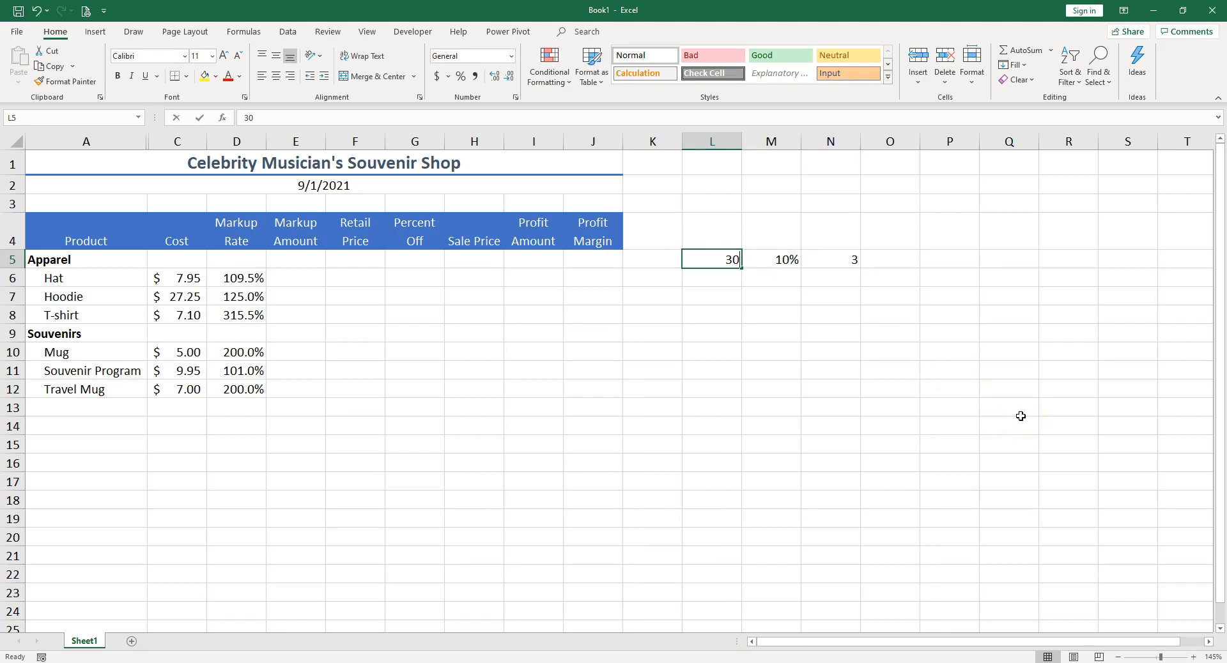
type("25")
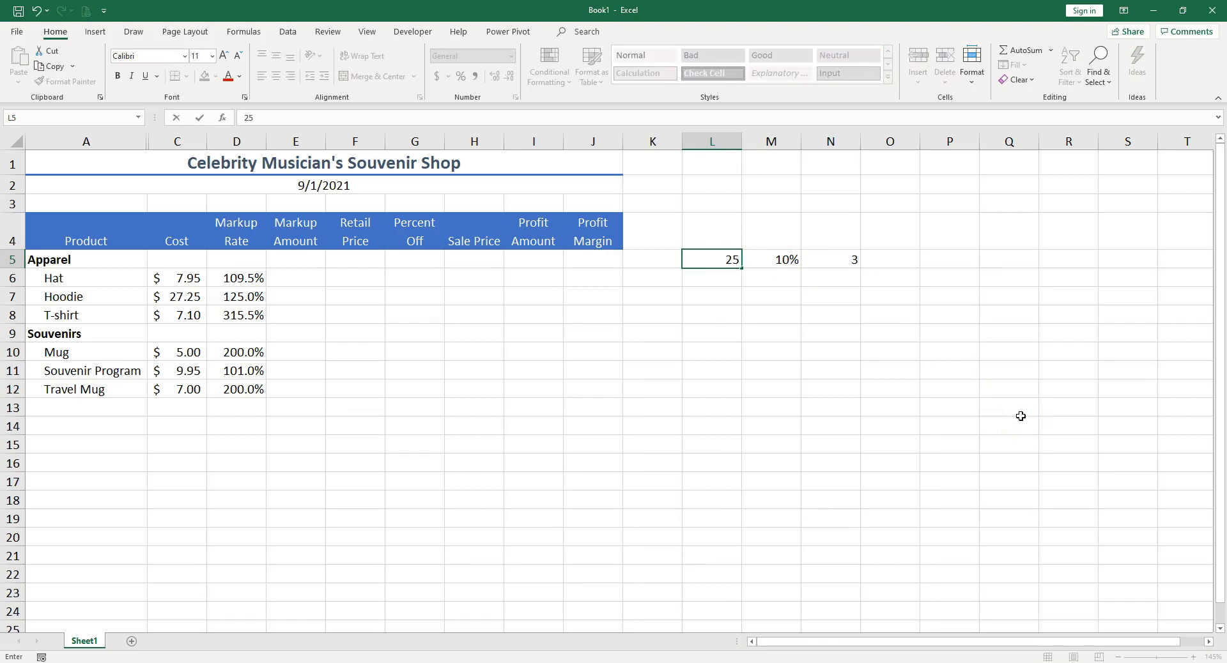
key("Return")
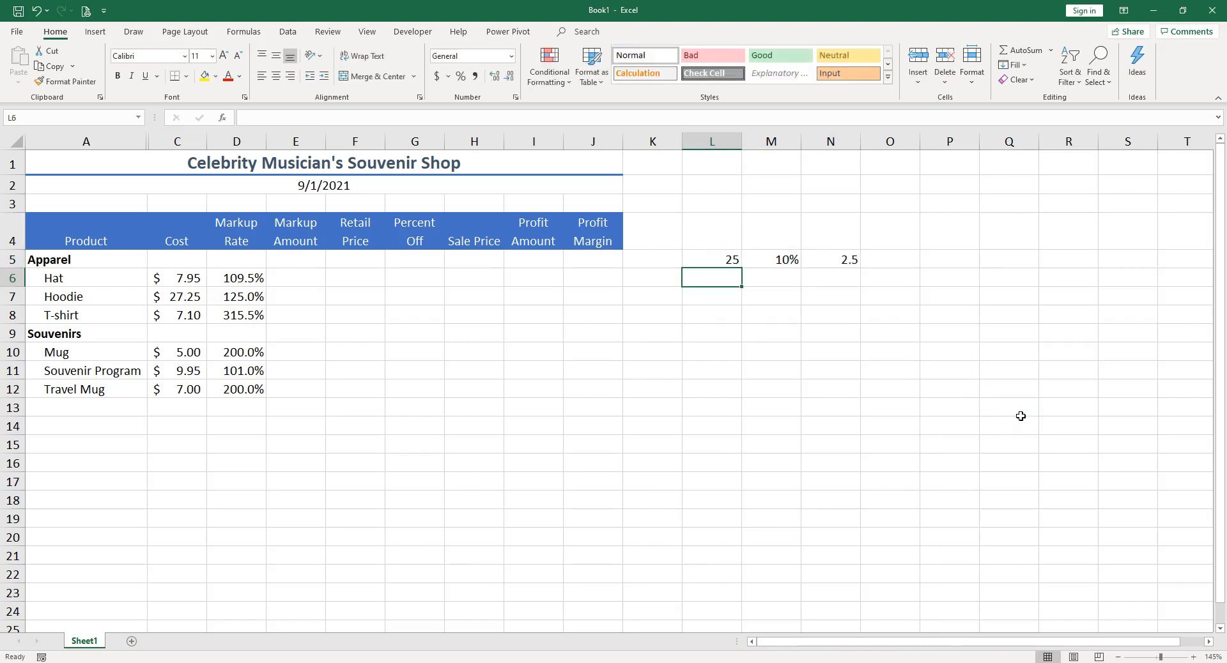
Step: Review the N5 formula, then the Hat's cost and markup rate cells in row 6
left_click(842, 261)
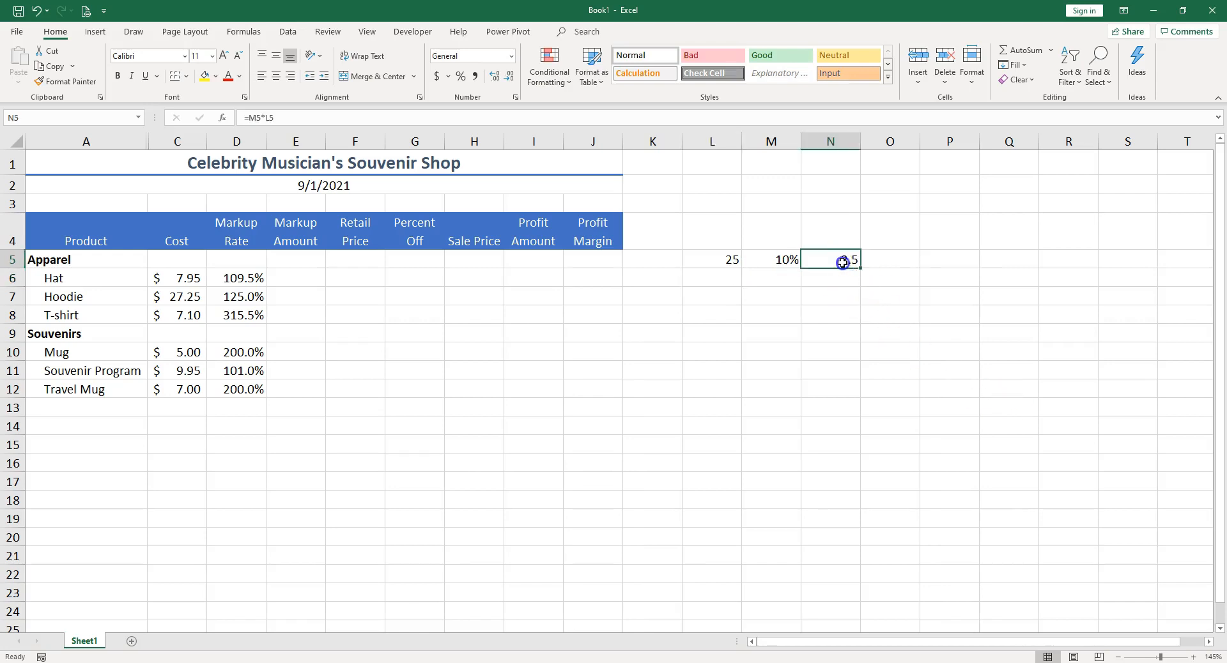
double_click(842, 261)
key("Escape")
left_click_drag(184, 279, 249, 276)
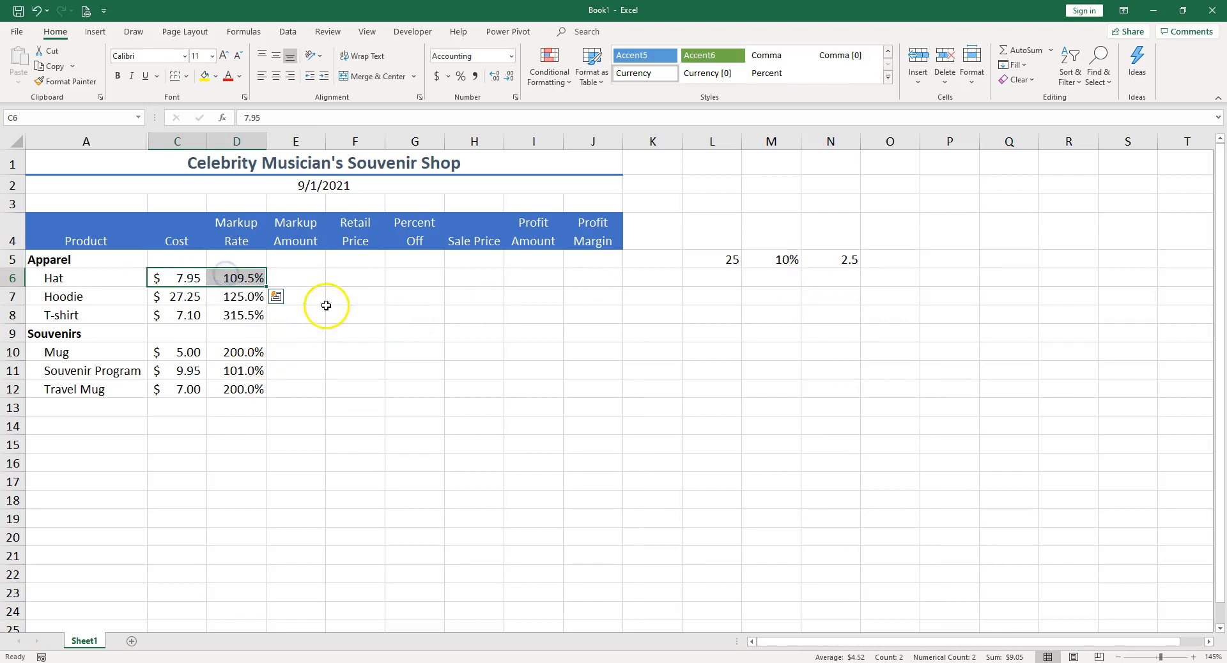
Step: Enter the Hat's markup amount formula =C6*D6 in E6
left_click(305, 279)
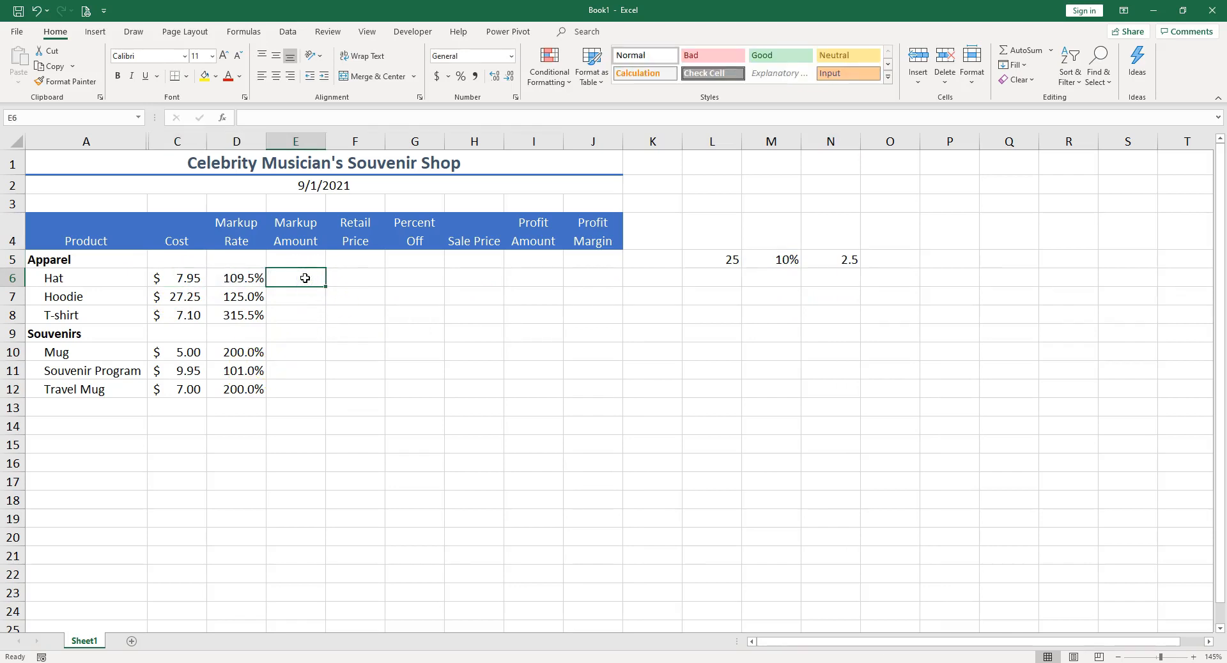
type("=")
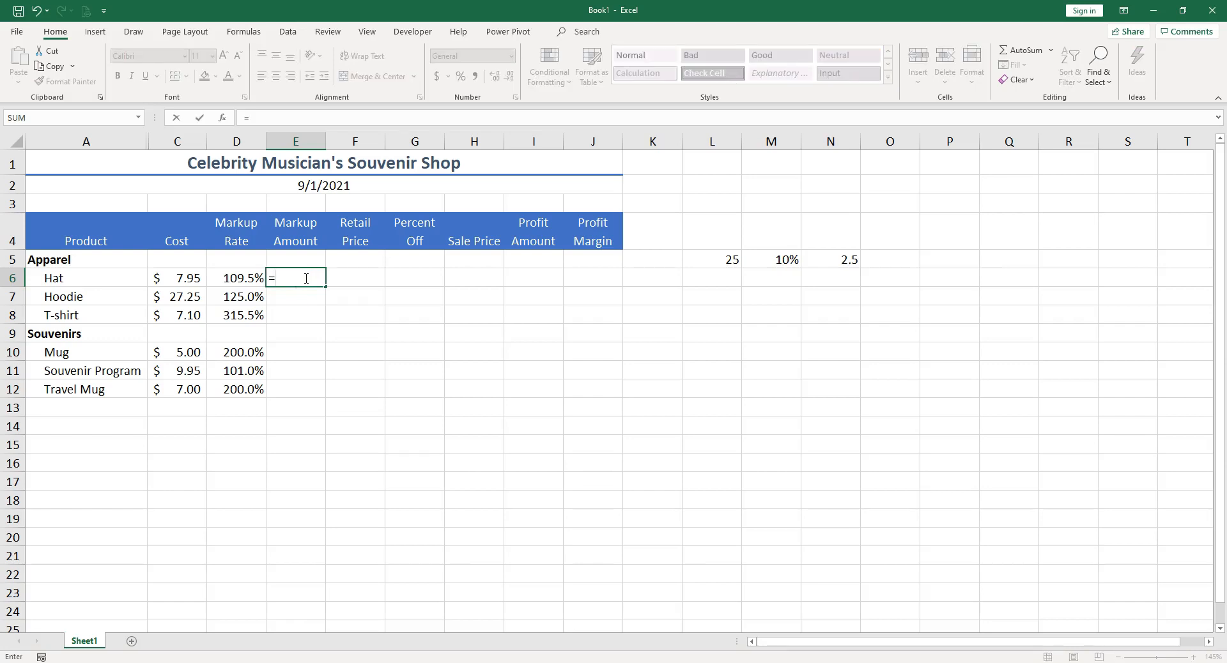
left_click(181, 280)
type("*")
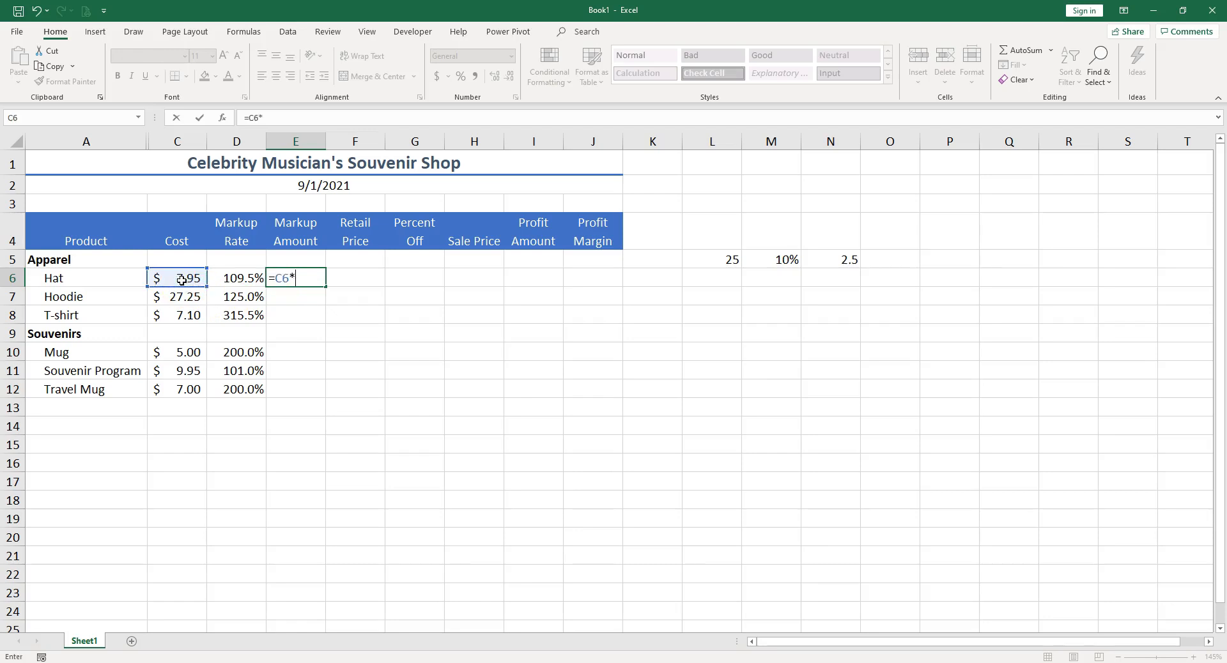
left_click(238, 280)
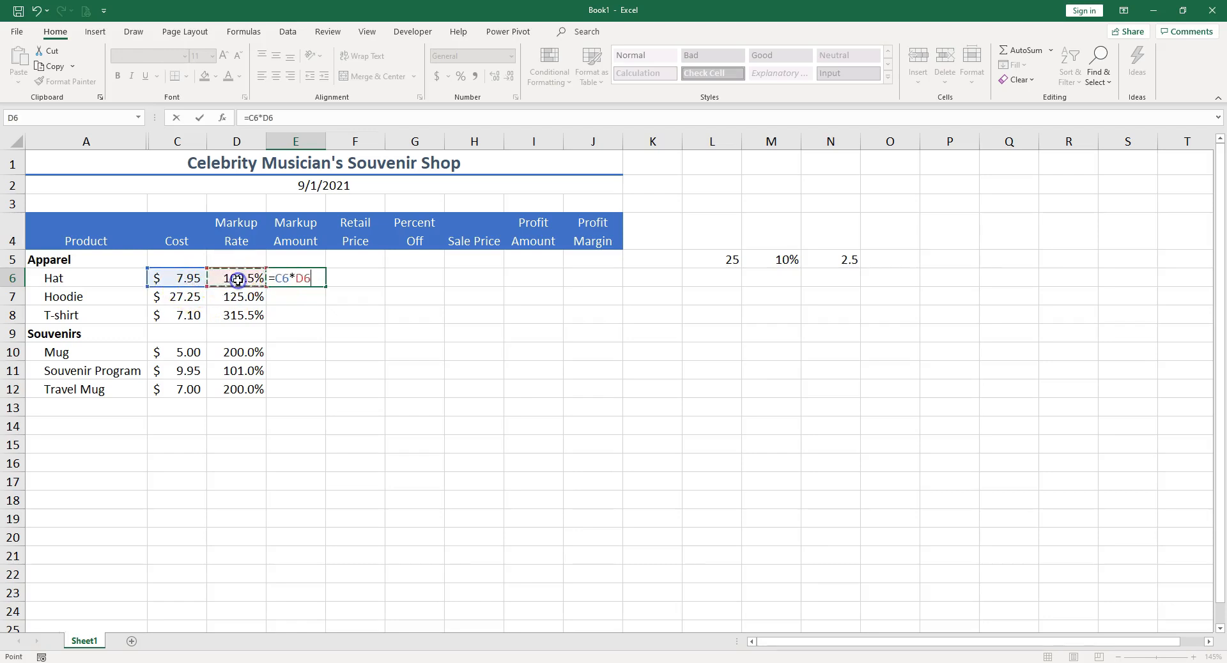
key("Return")
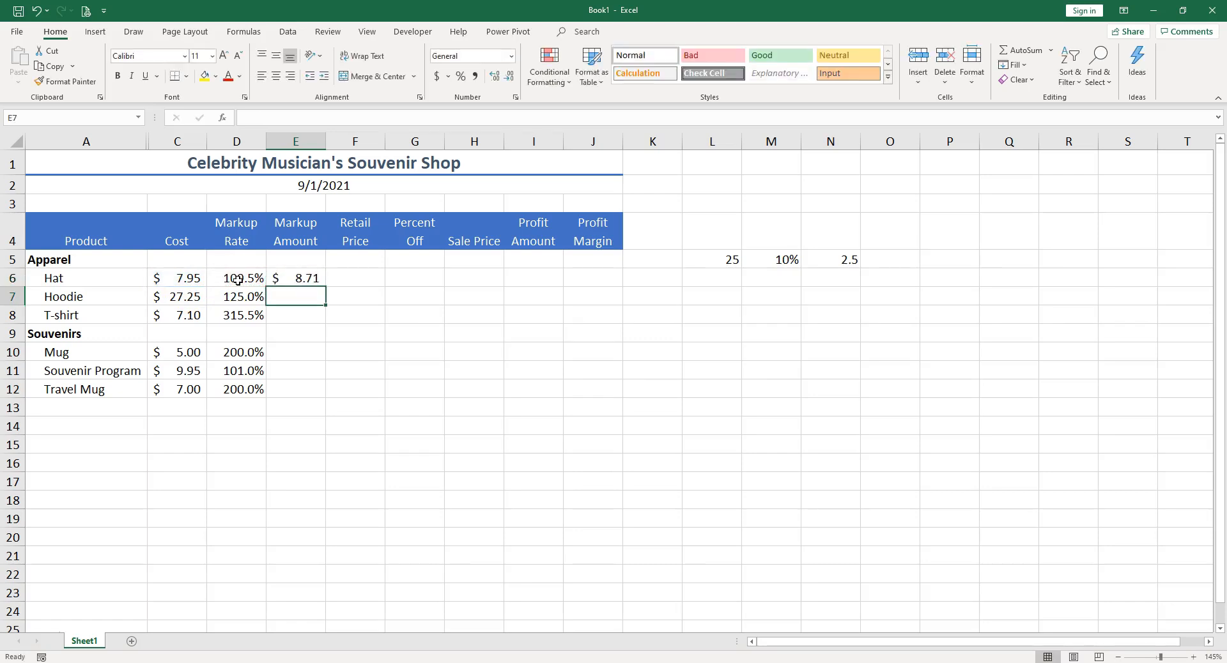
left_click(305, 276)
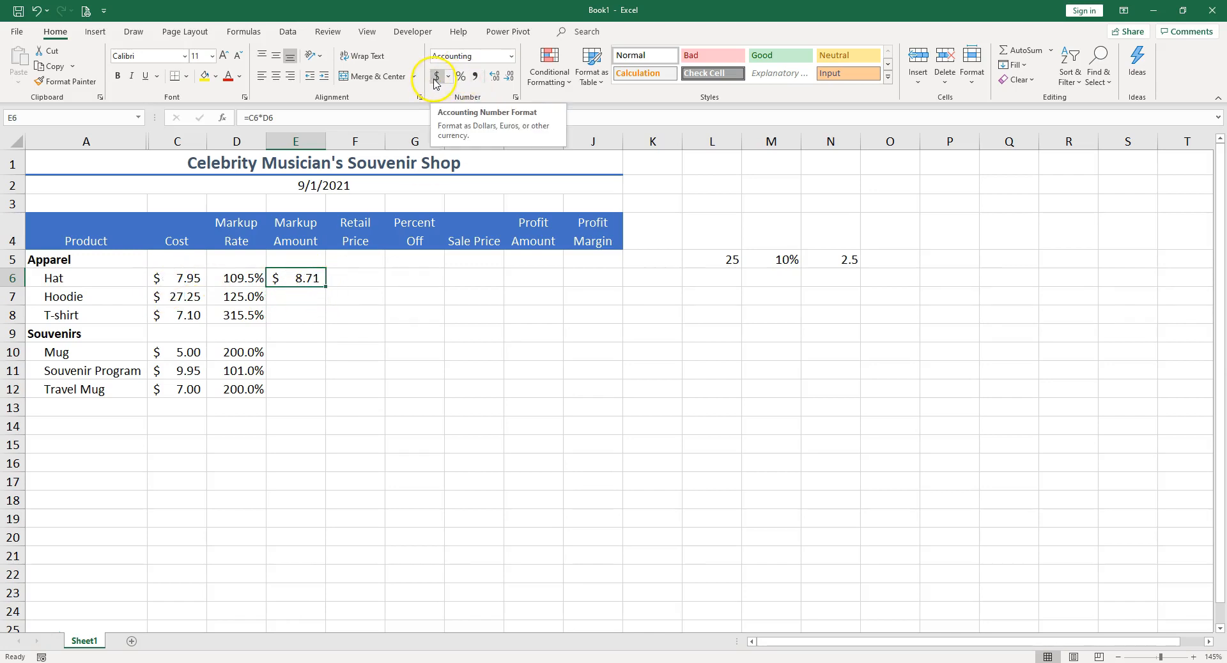
left_click(307, 295)
left_click(303, 278)
left_click_drag(326, 288, 323, 399)
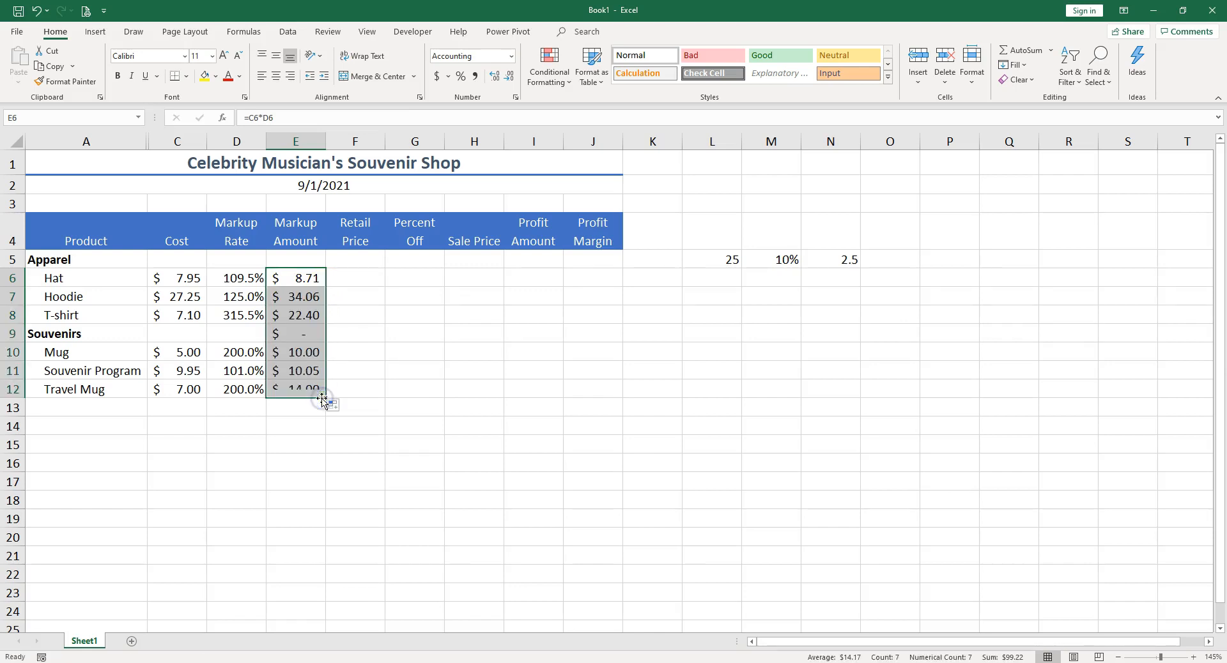
left_click(310, 335)
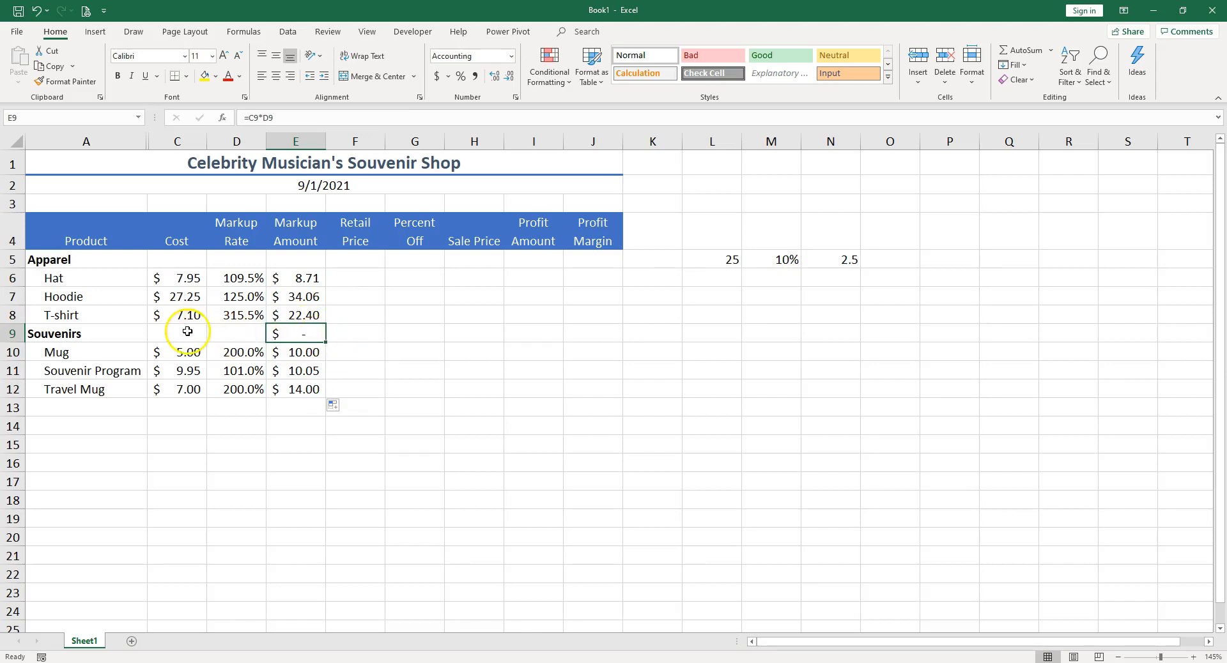
left_click_drag(191, 329, 265, 327)
left_click(293, 336)
key("Delete")
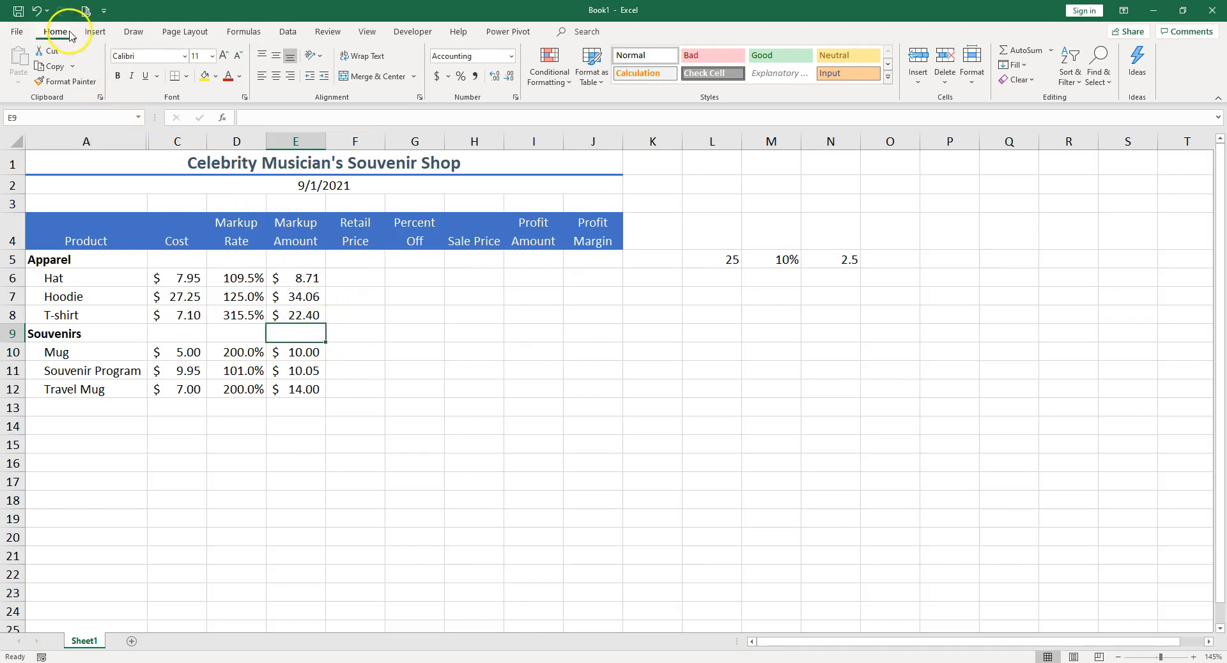
key("ctrl+z")
key("ctrl+z")
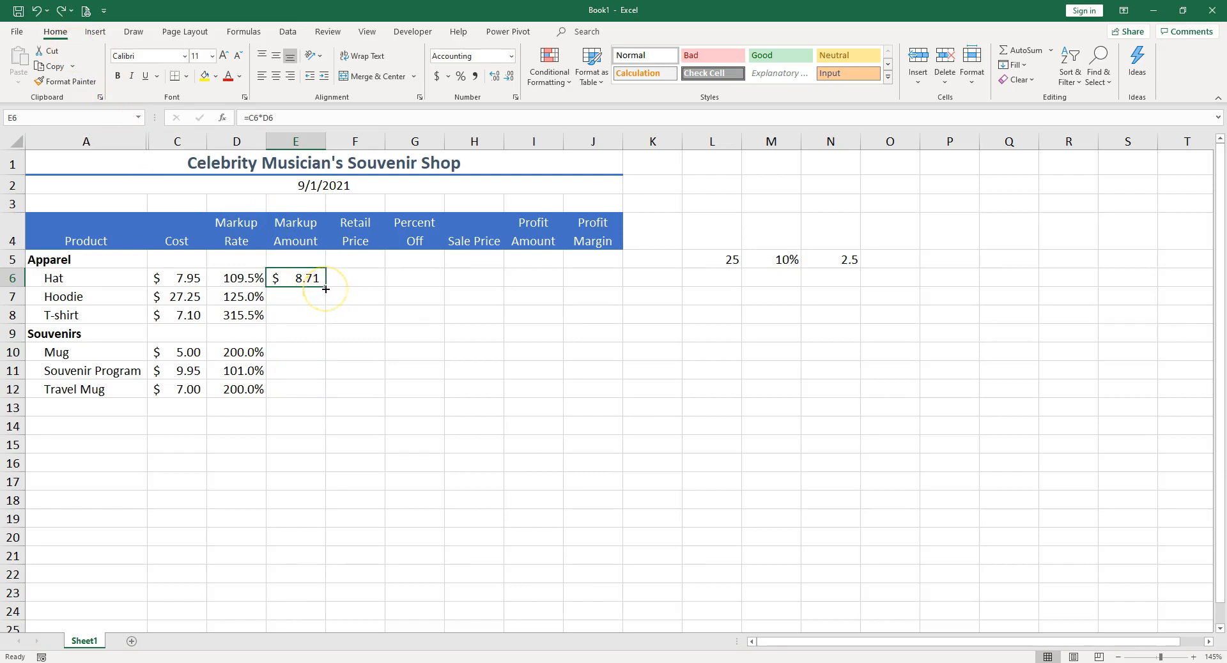
Step: Copy the E6 markup formula down through E12 and clear E9 in the Souvenirs heading row
left_click_drag(326, 289, 327, 397)
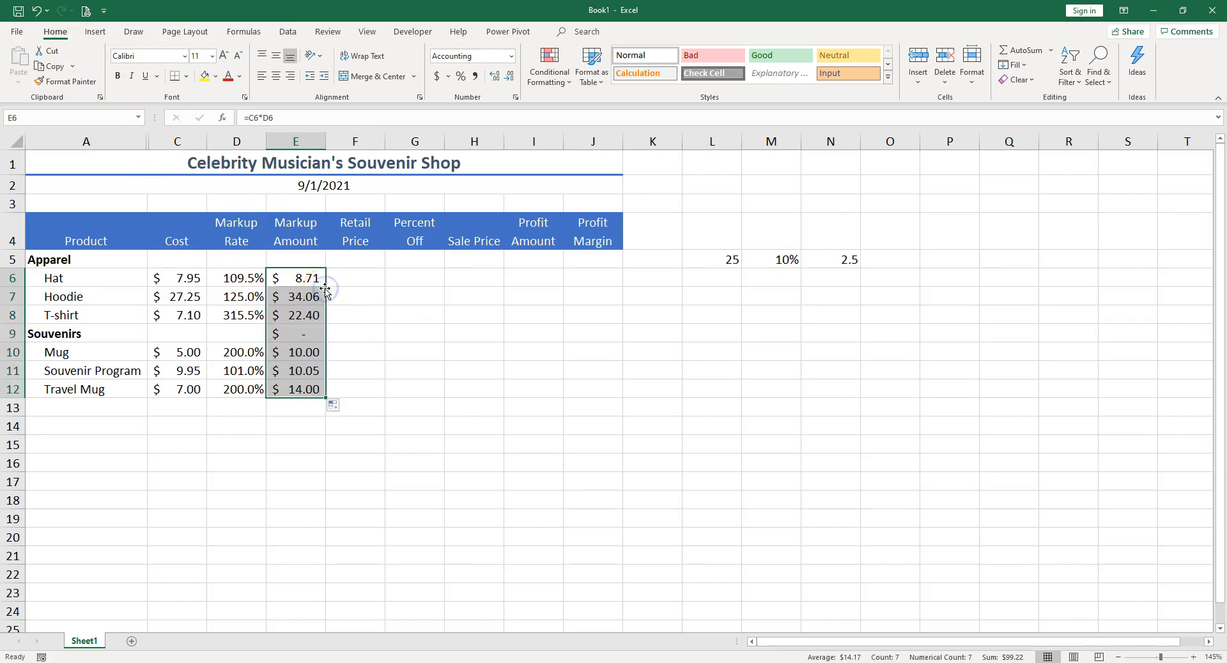
left_click(307, 336)
key("Delete")
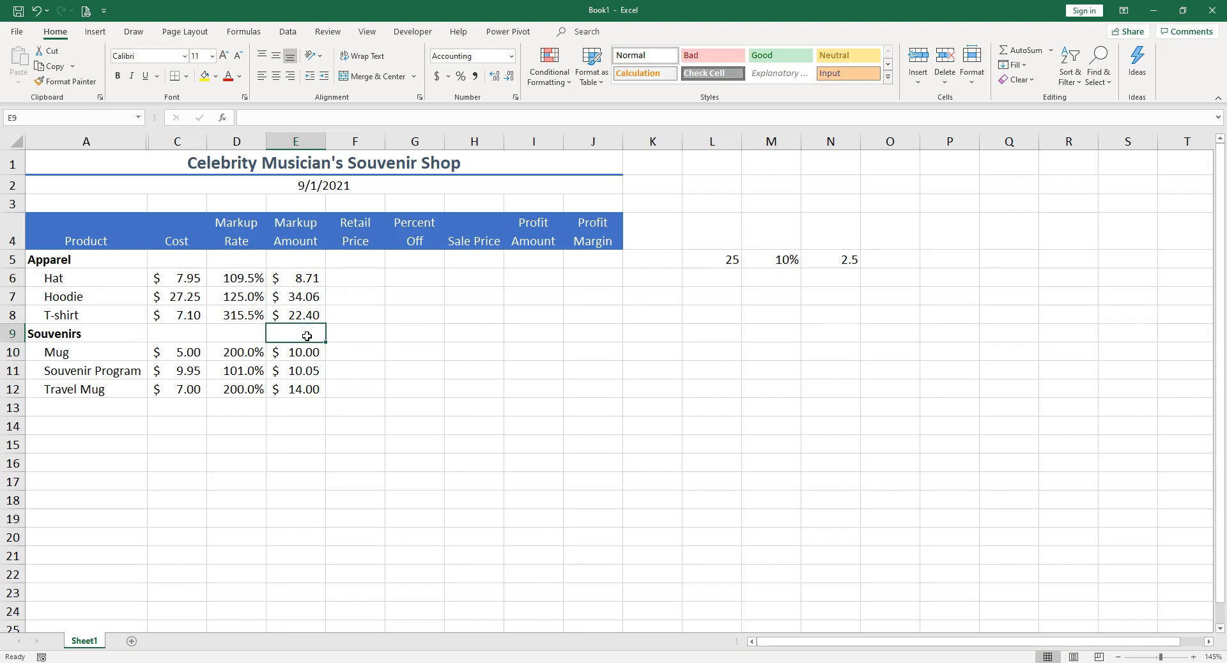
Step: Enter the Hat's retail price formula =C6+E6 in F6
key("Up")
key("Up")
key("Up")
key("Right")
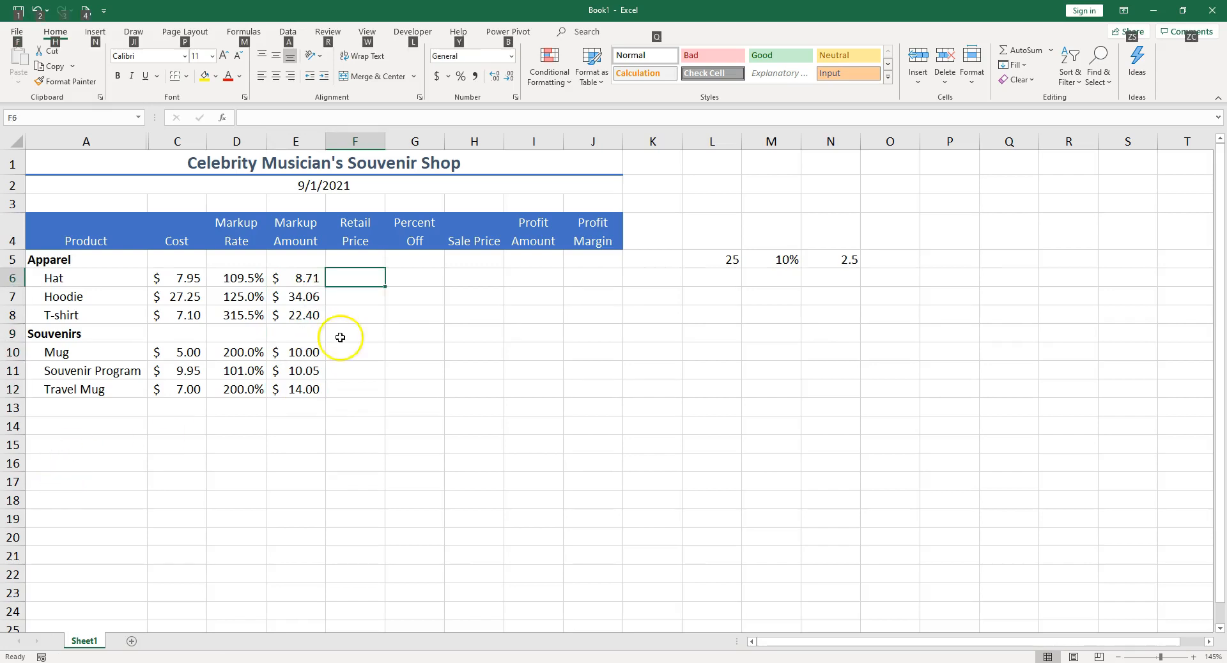
key("alt")
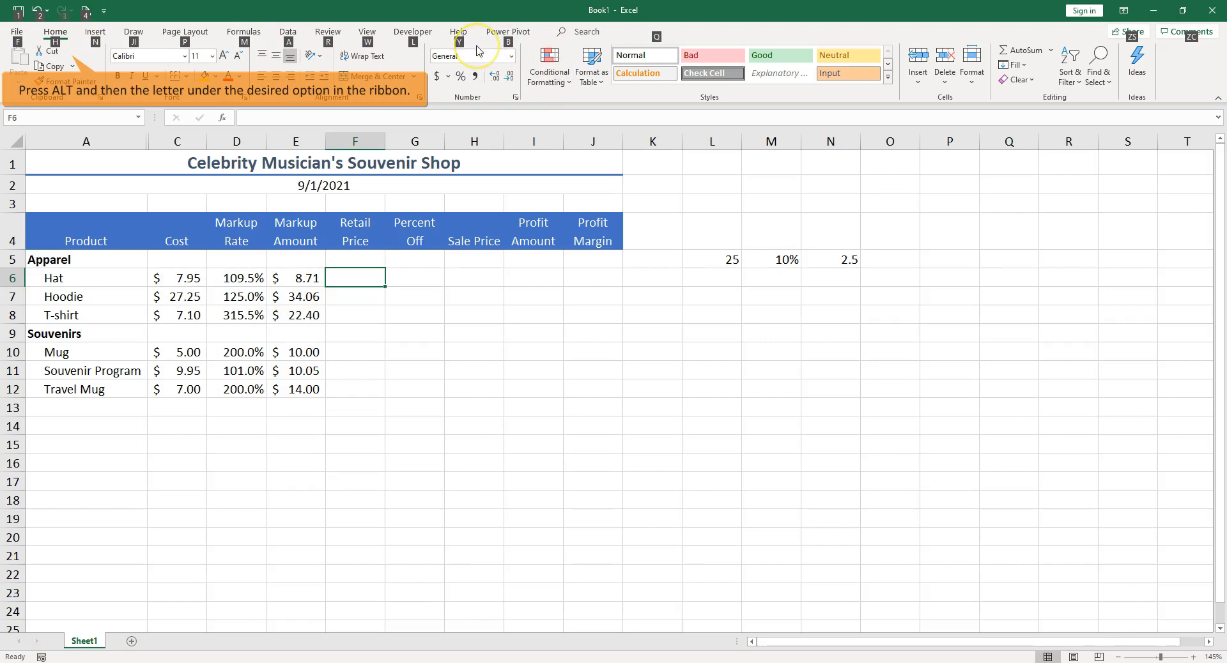
key("alt")
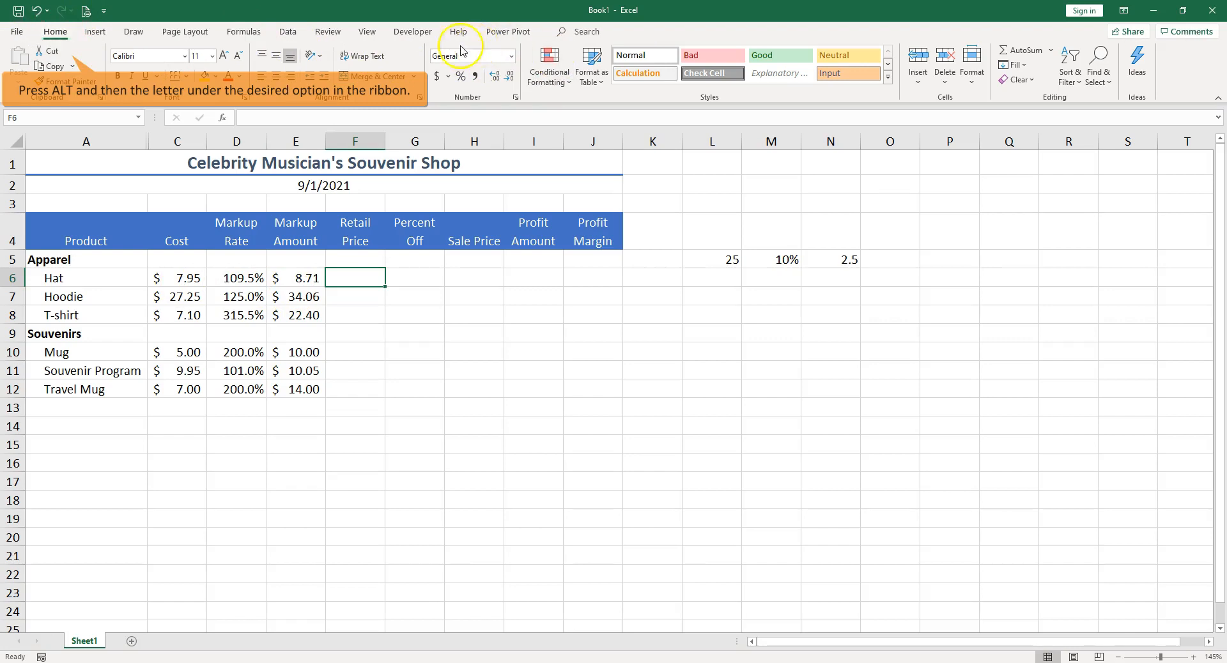
key("alt")
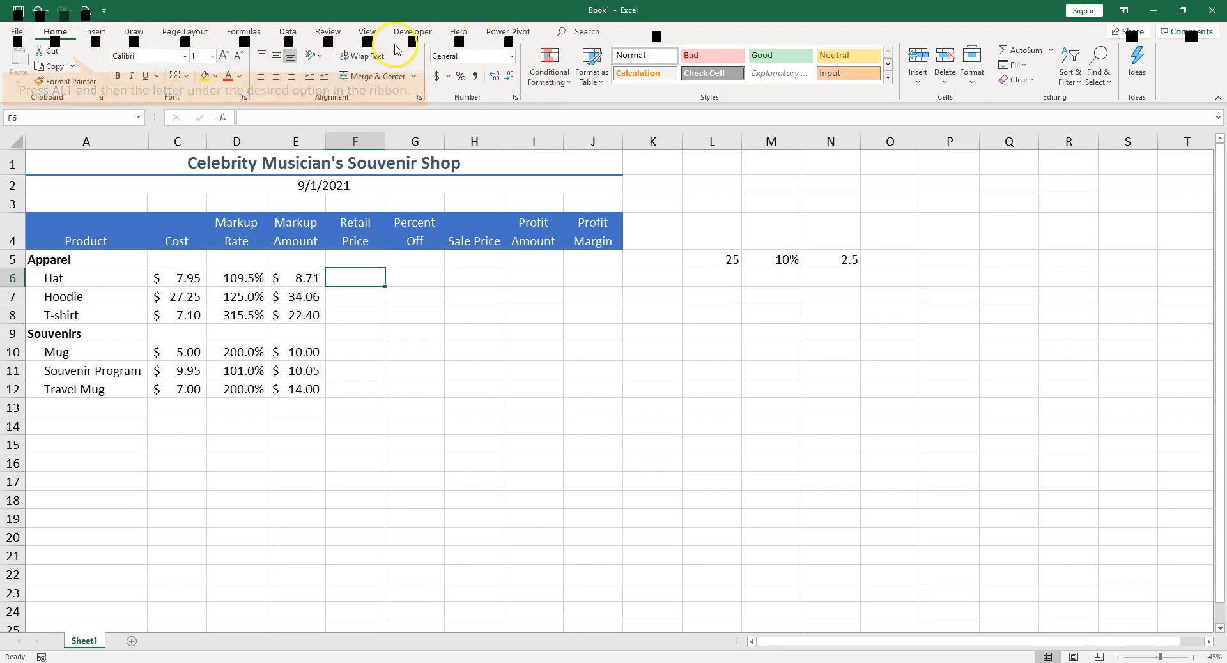
key("alt")
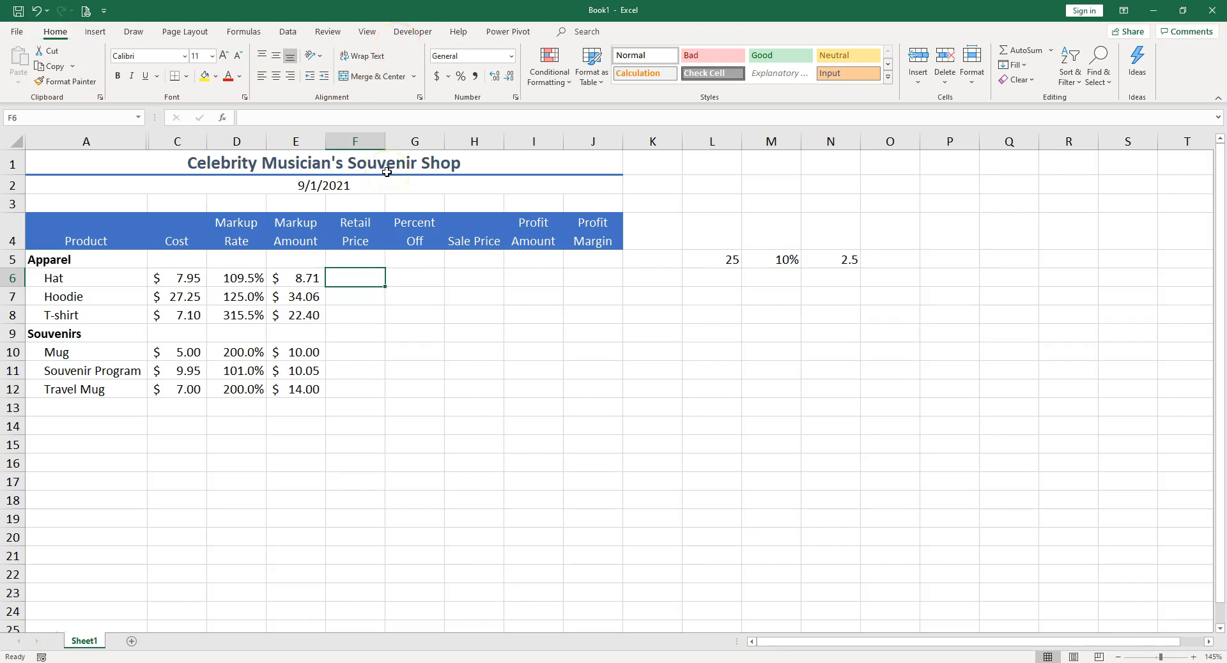
type("=")
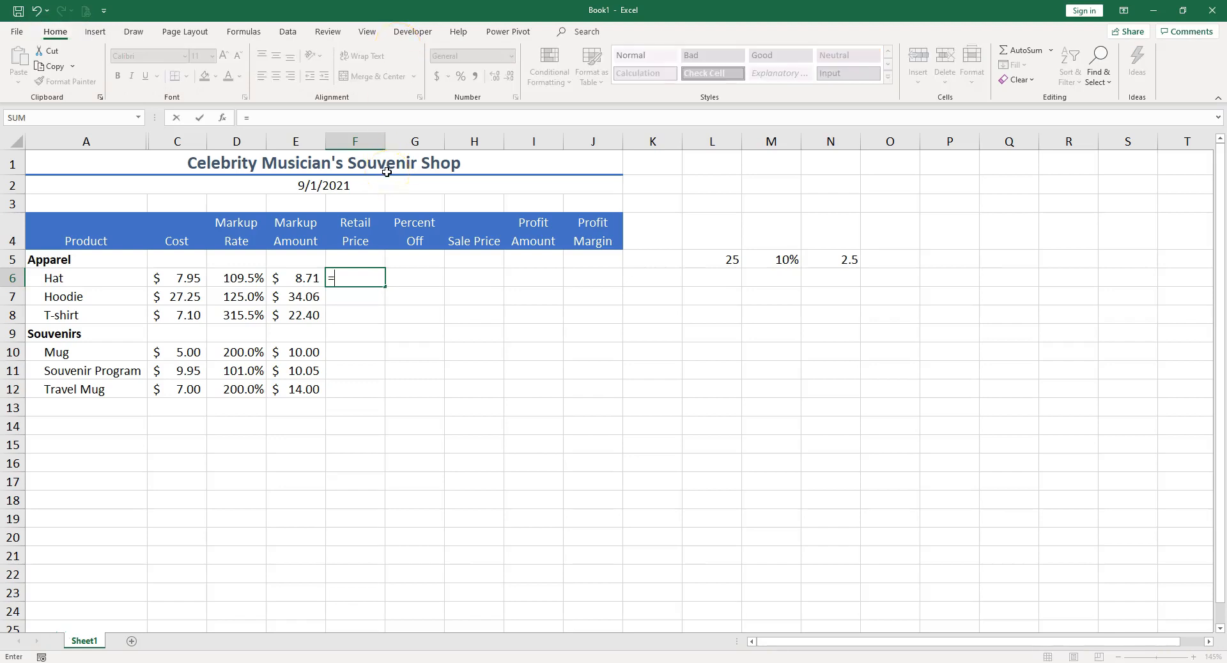
left_click(168, 282)
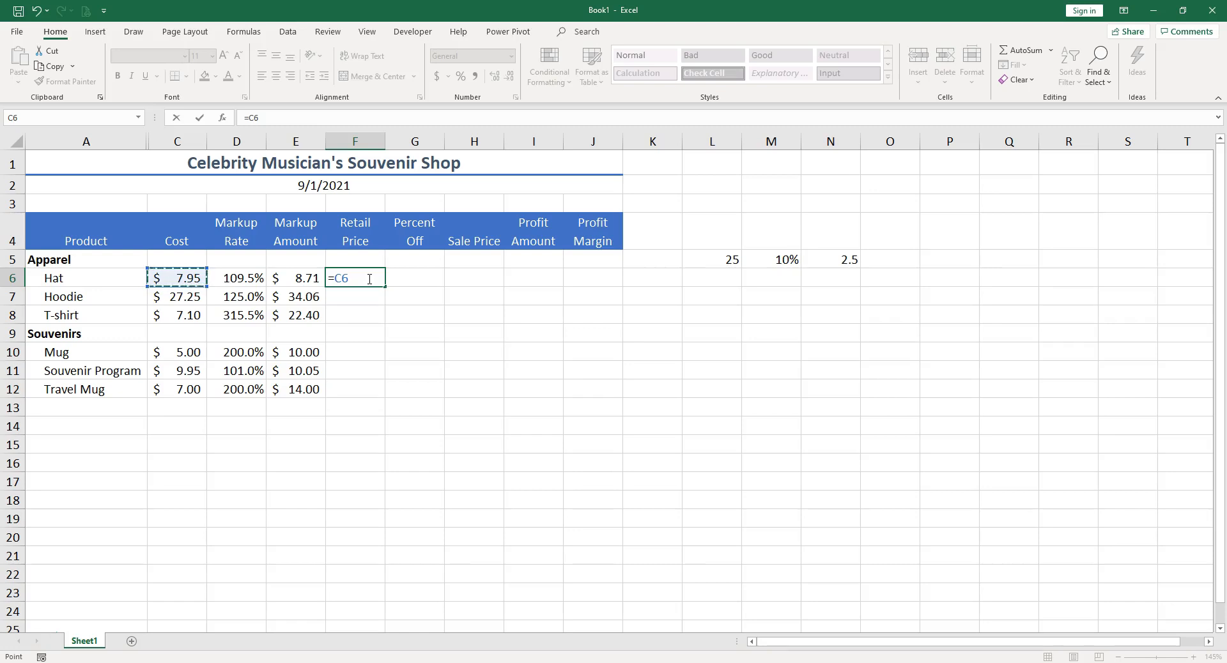
type("+")
left_click(294, 277)
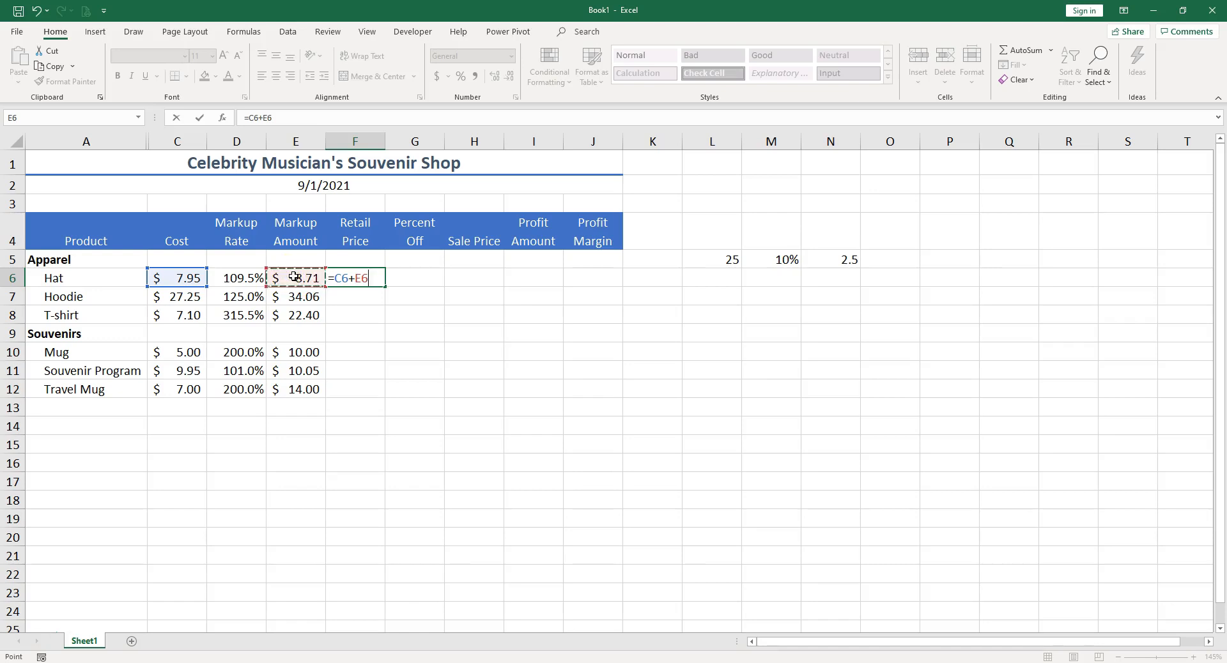
key("ctrl+Return")
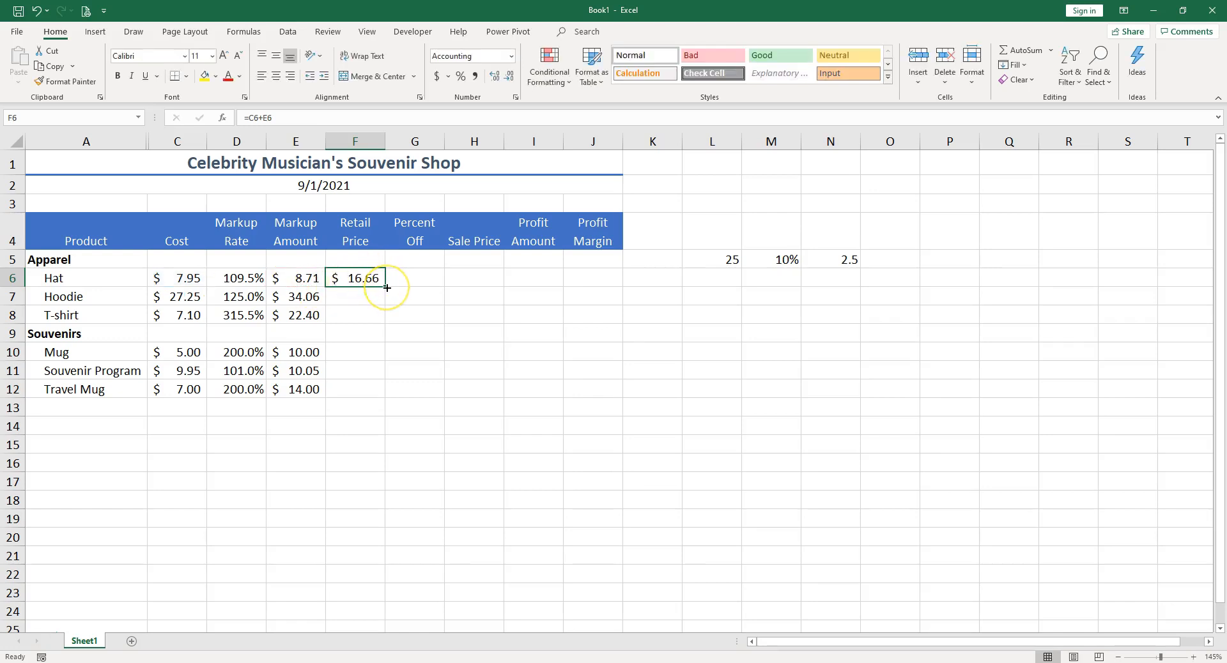
Step: Copy the retail price formula down through F12, clear F9, and inspect the copied formulas in F10 and F11
left_click_drag(387, 287, 386, 398)
left_click(373, 332)
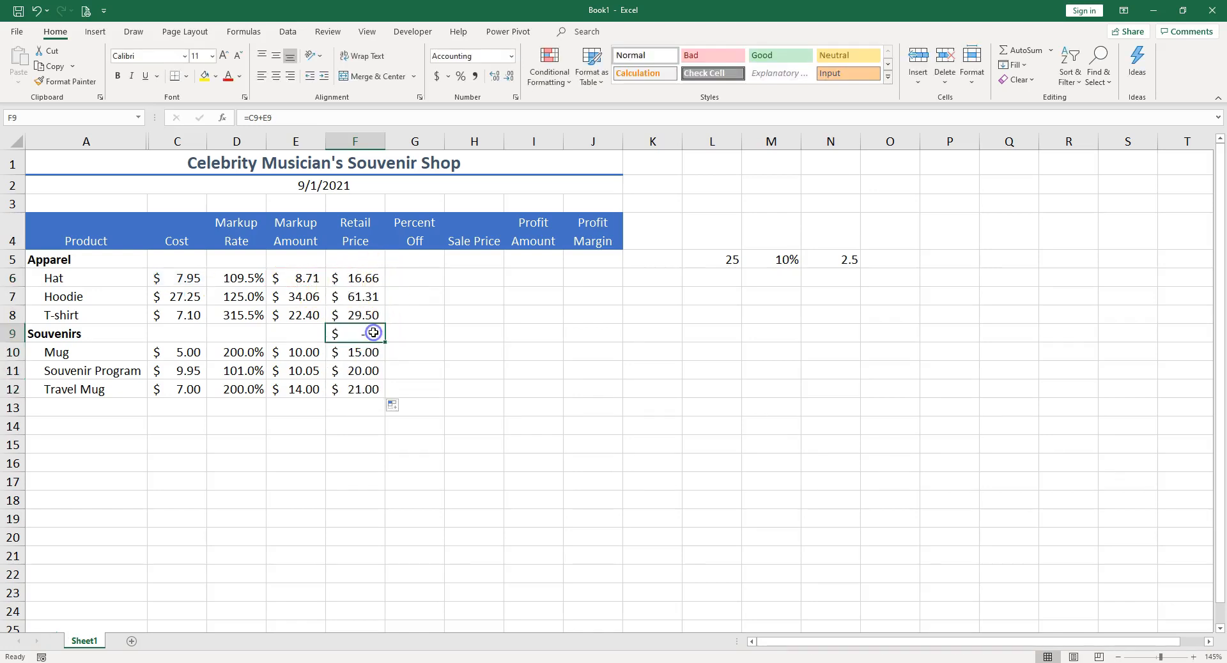
key("Delete")
left_click(361, 355)
double_click(362, 356)
key("Escape")
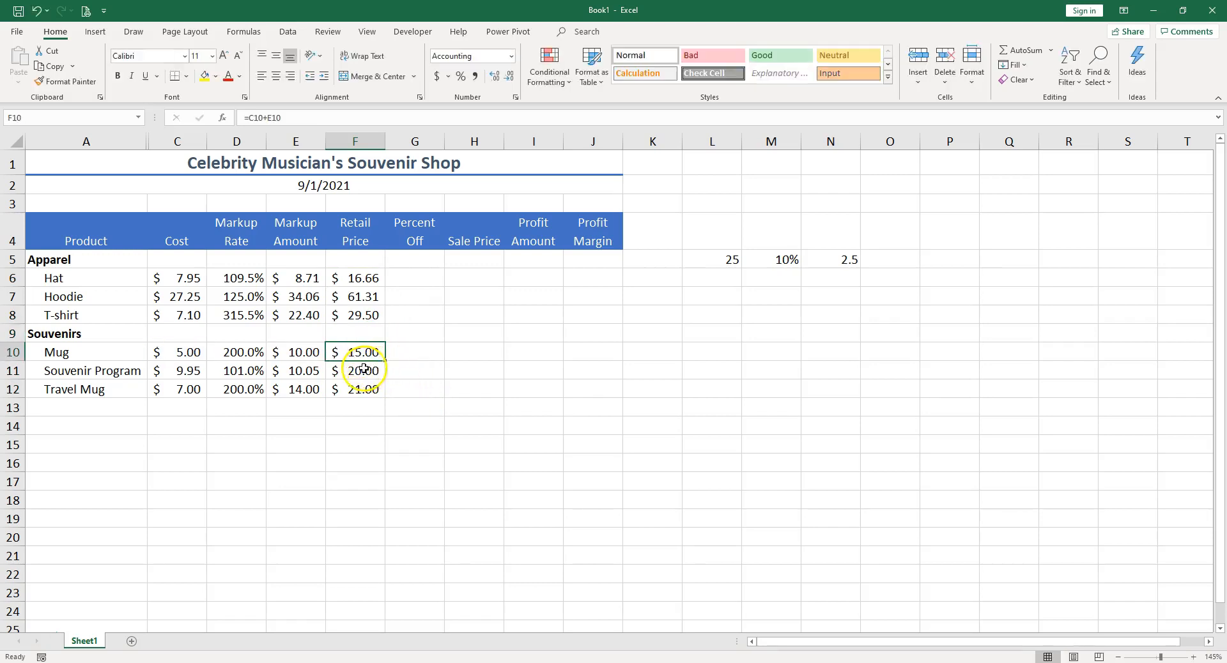
double_click(364, 371)
key("Escape")
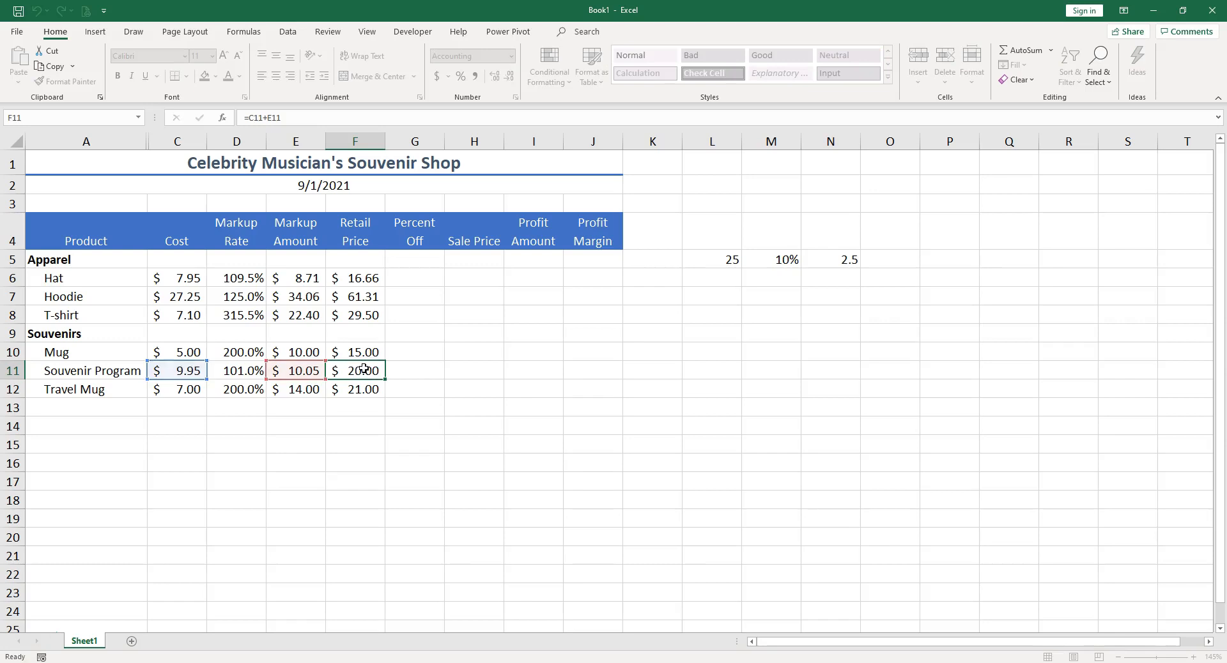
Step: Paste the percent-off values into G6:G12 and format them as percentages
left_click(425, 277)
key("ctrl+v")
key("alt")
key("alt")
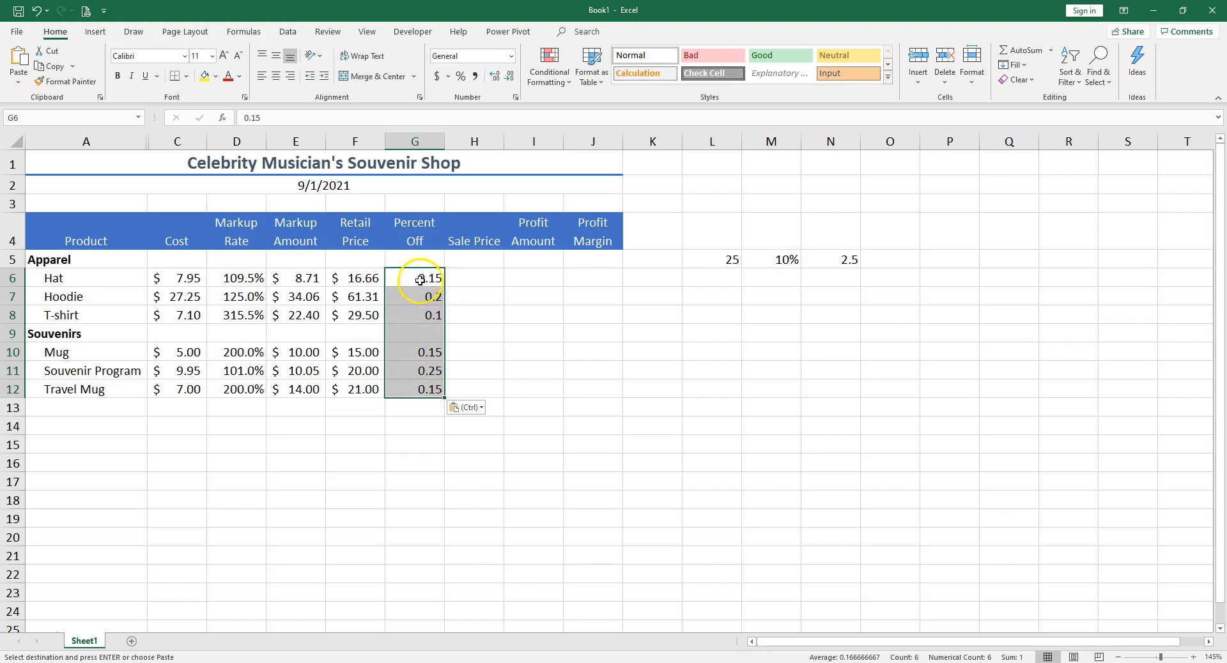
left_click(462, 77)
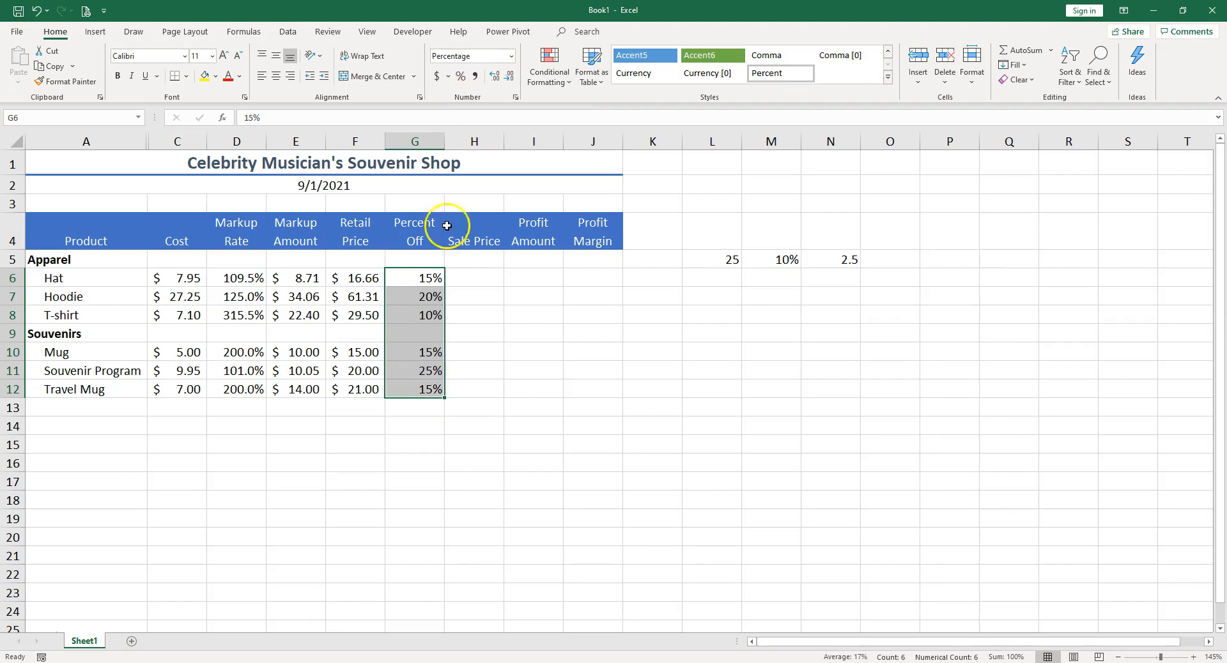
Step: Enter 40 in L7 and 10% in M7 as sample values
left_click(473, 278)
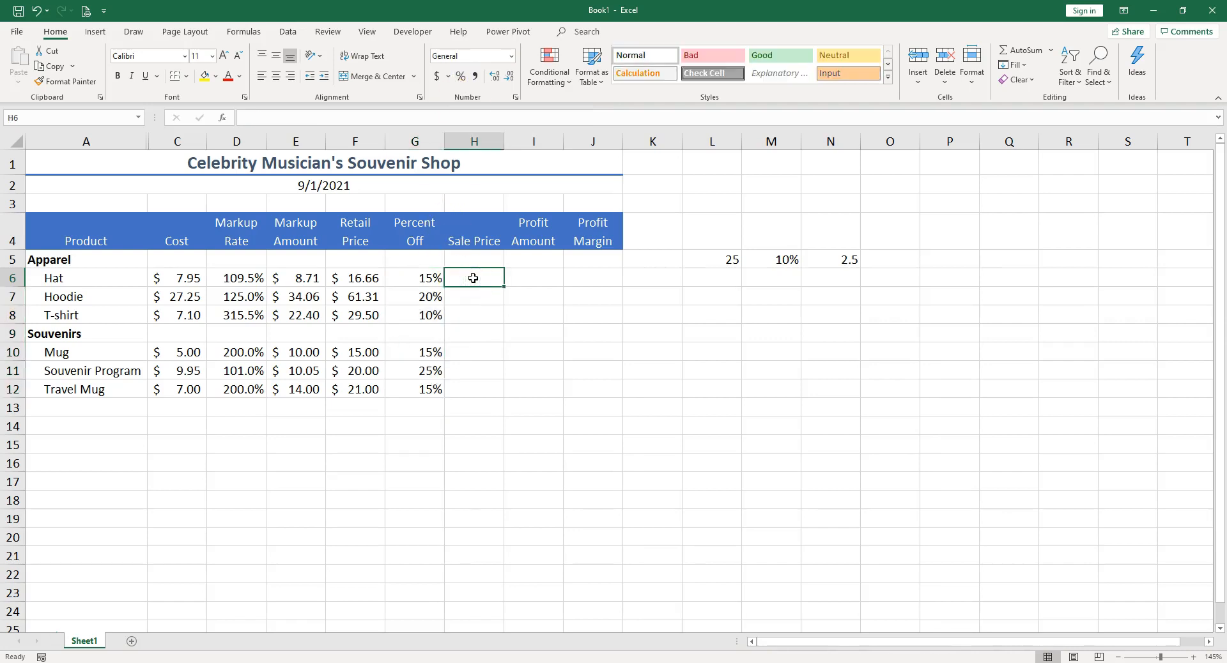
left_click(357, 279)
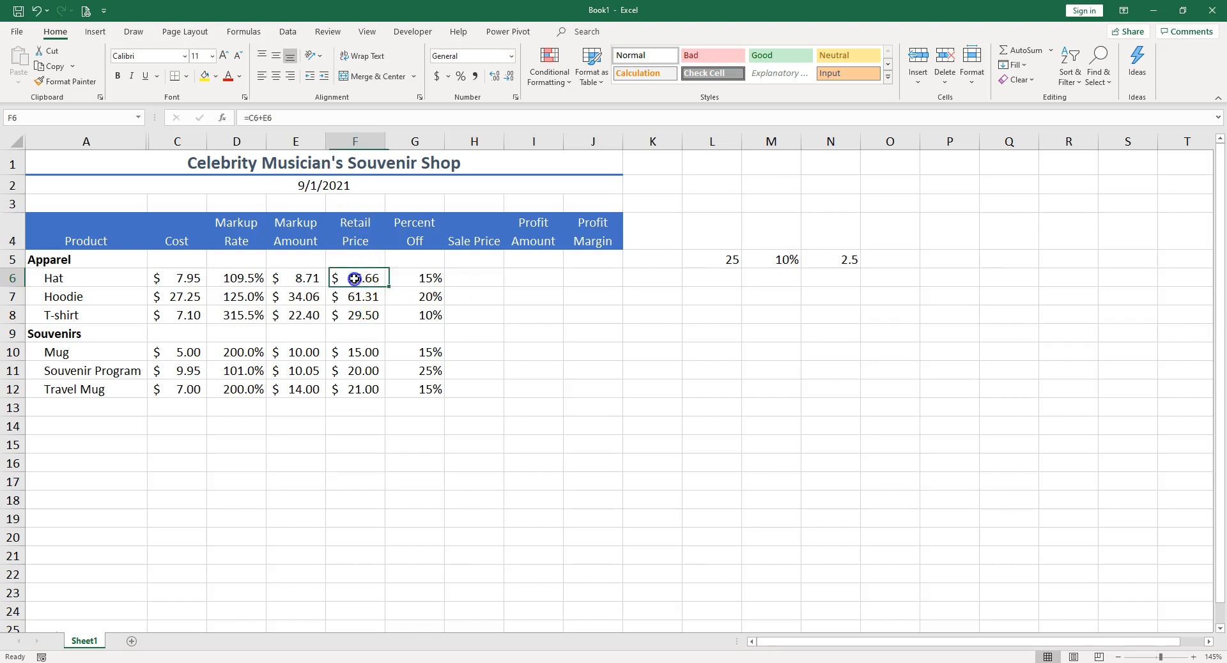
left_click(424, 279)
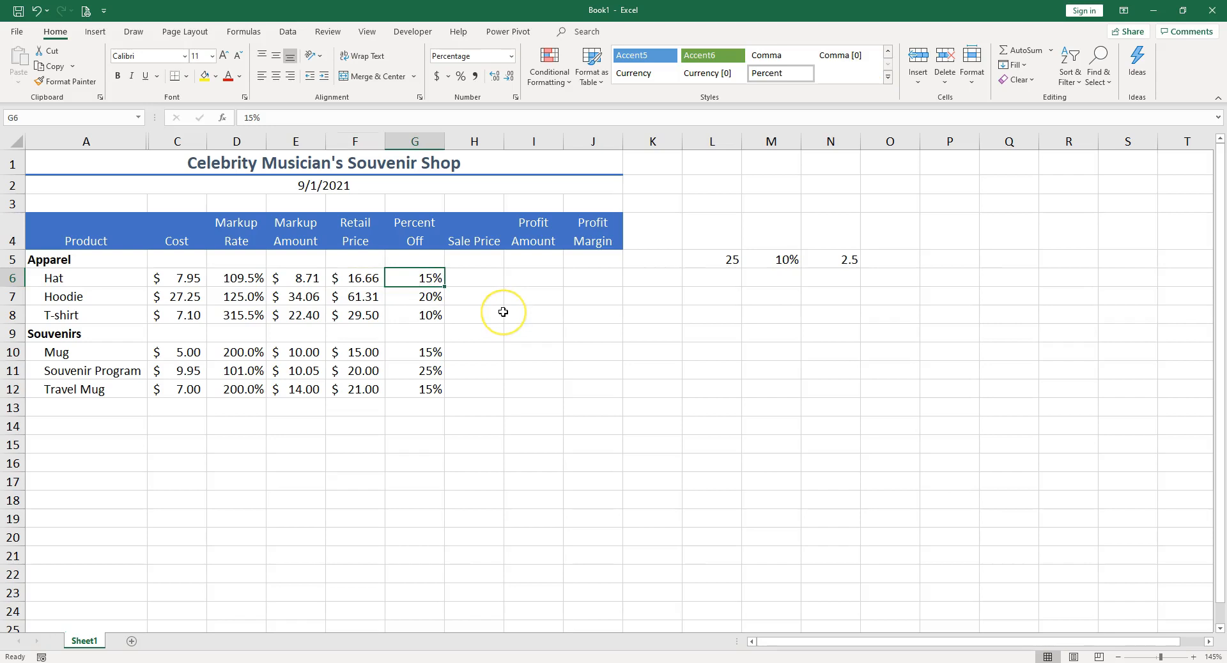
left_click(727, 294)
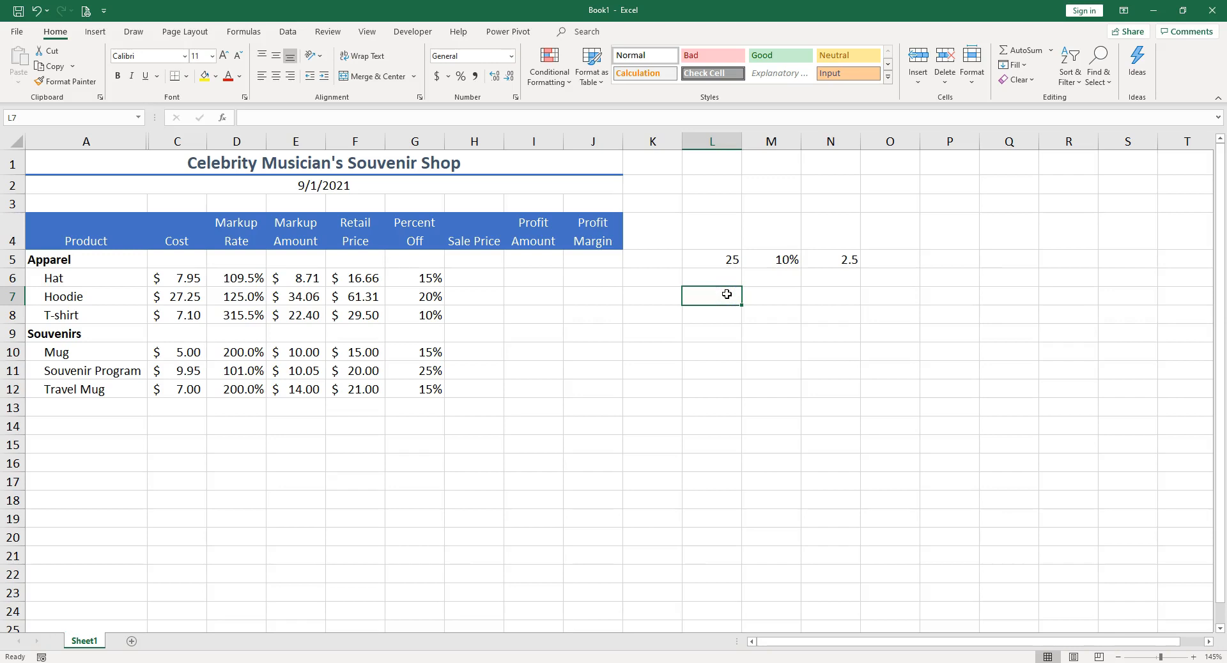
type("40")
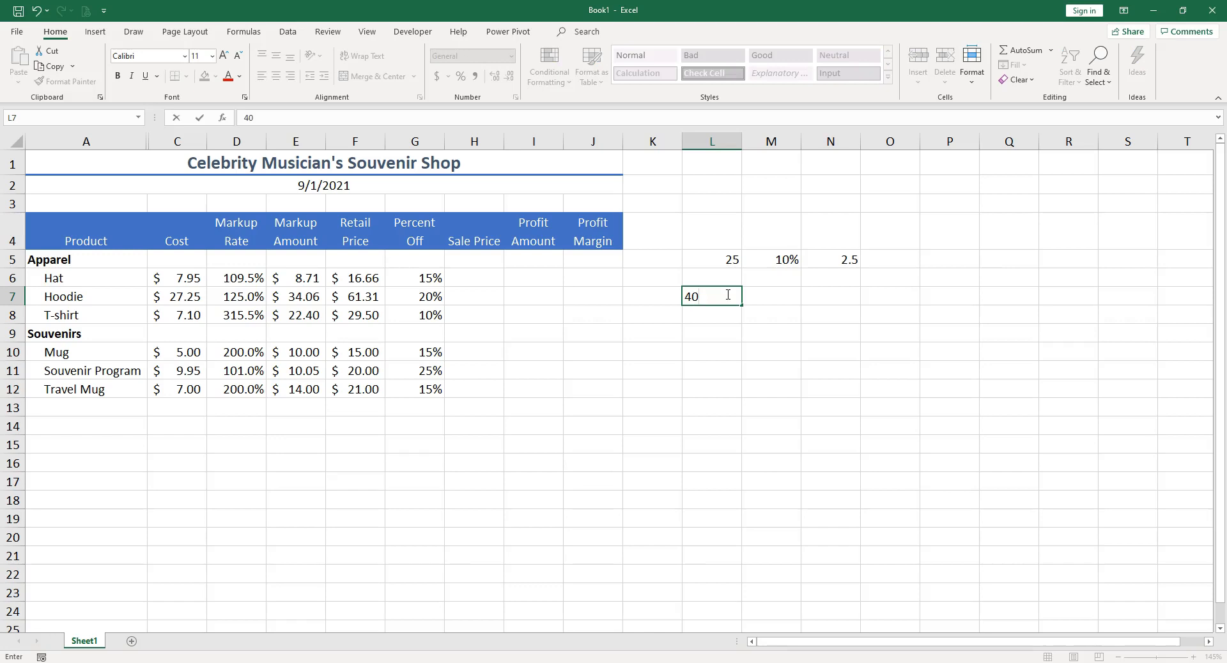
left_click(759, 298)
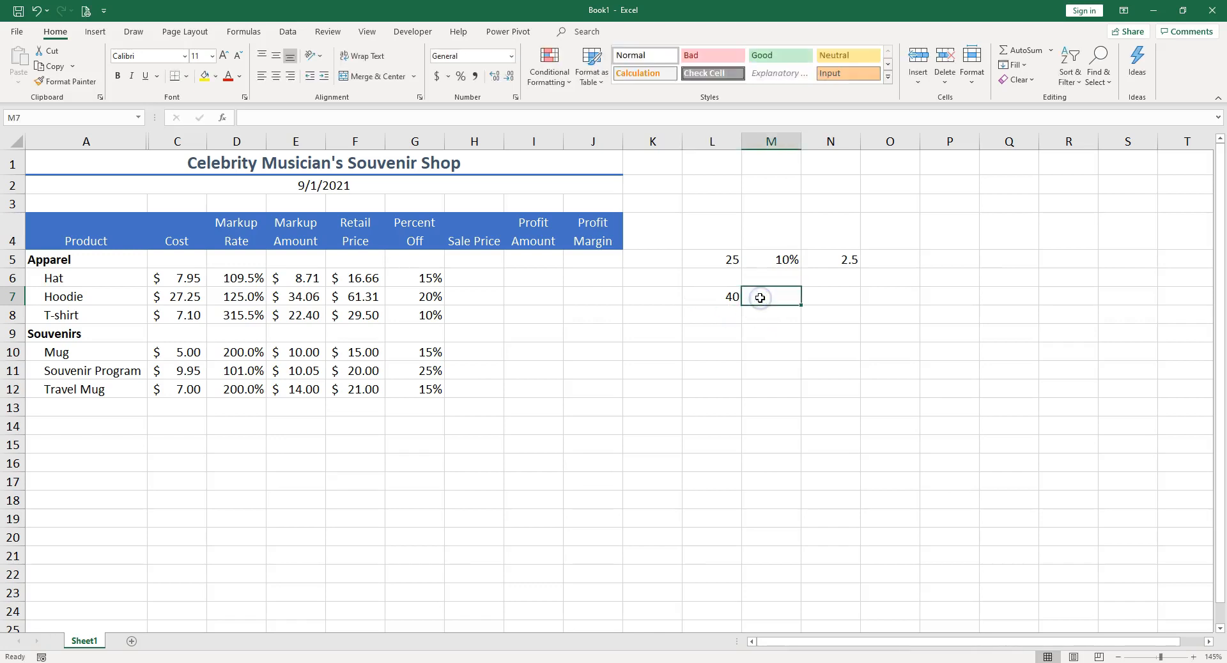
type("10")
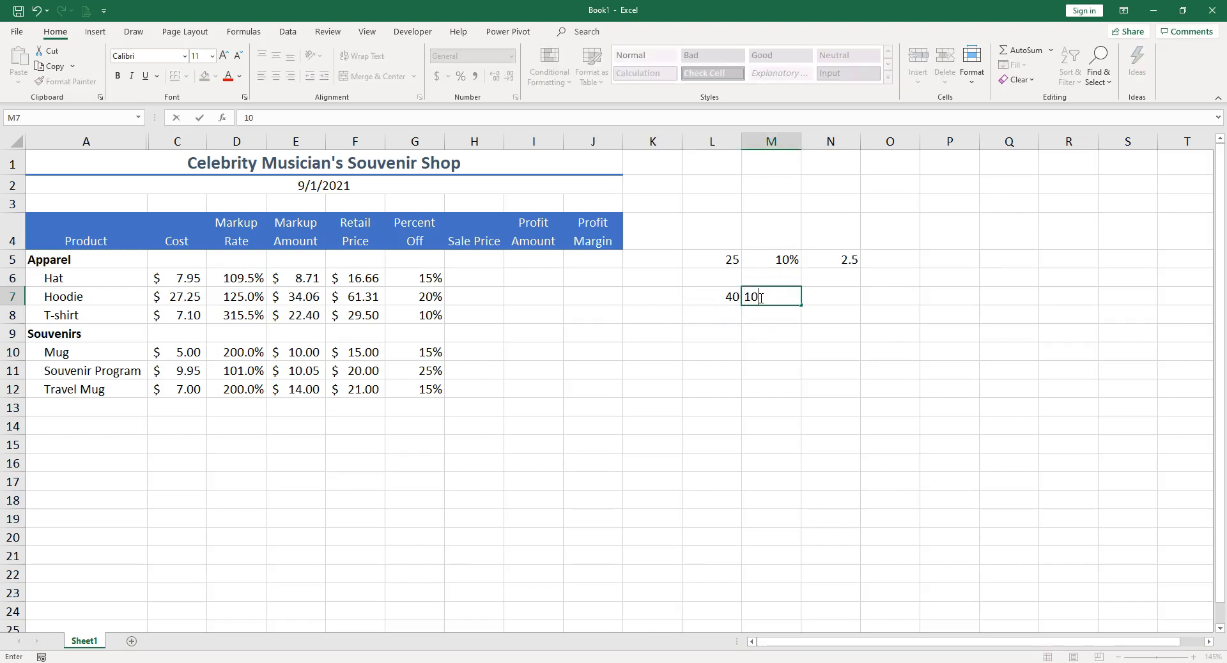
type("%")
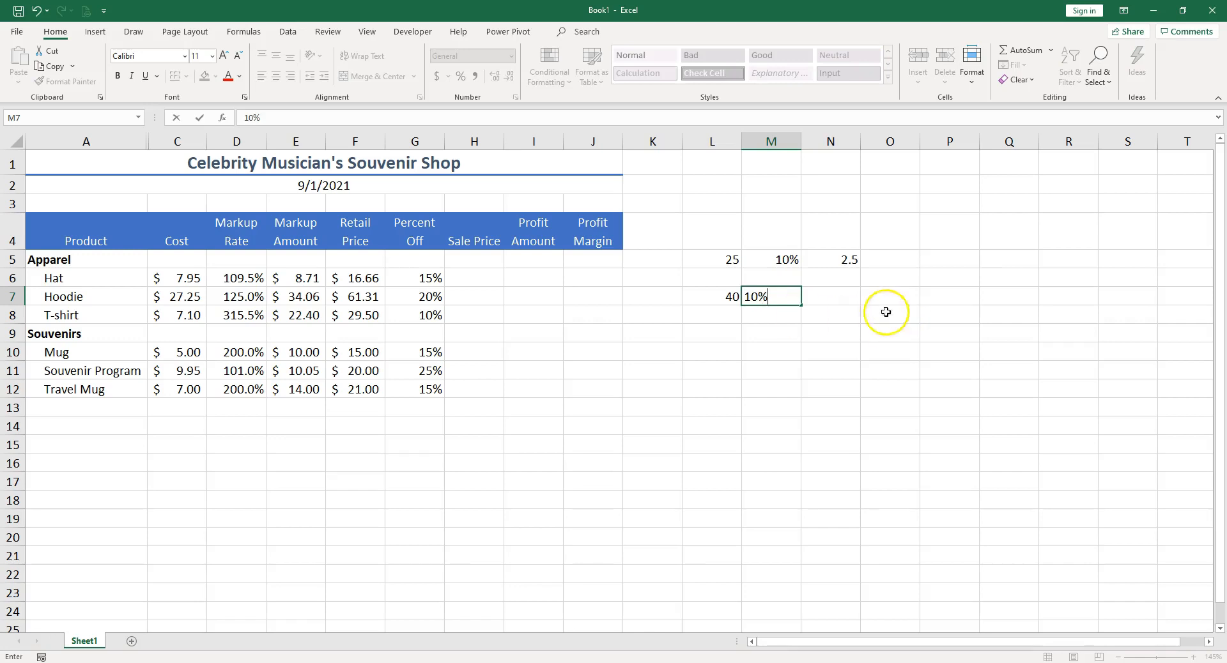
left_click(830, 294)
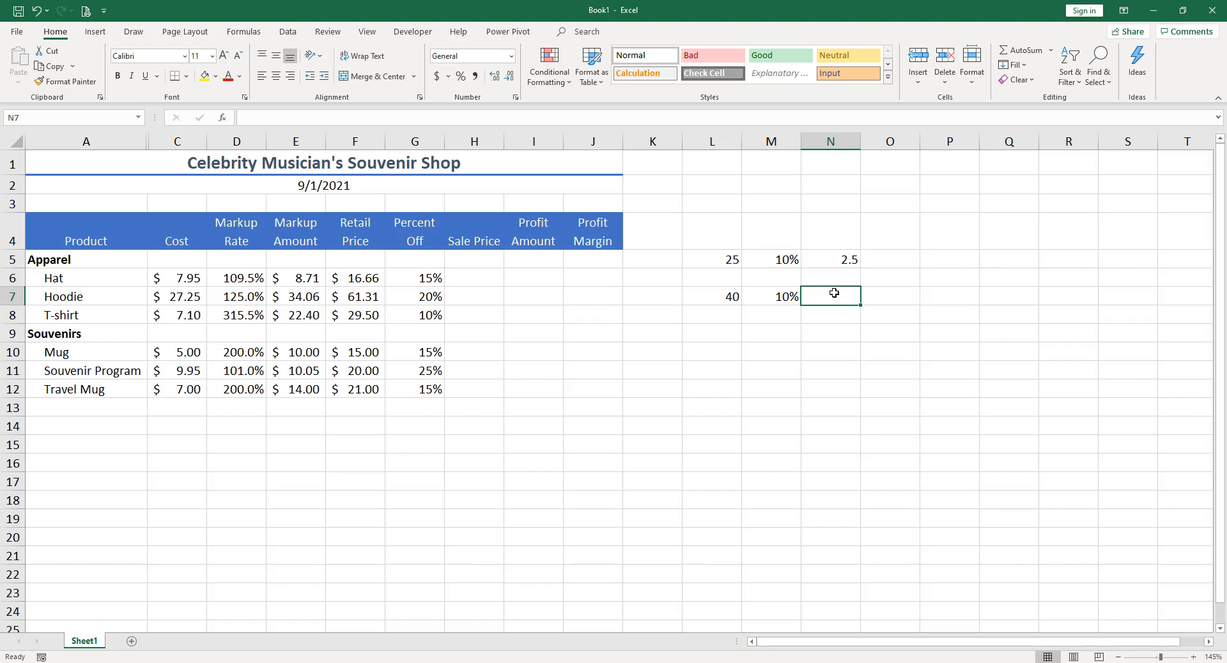
Step: Enter the discounted-price formula =L7-M7*L7 in N7 using cell references instead of typed numbers
type("=")
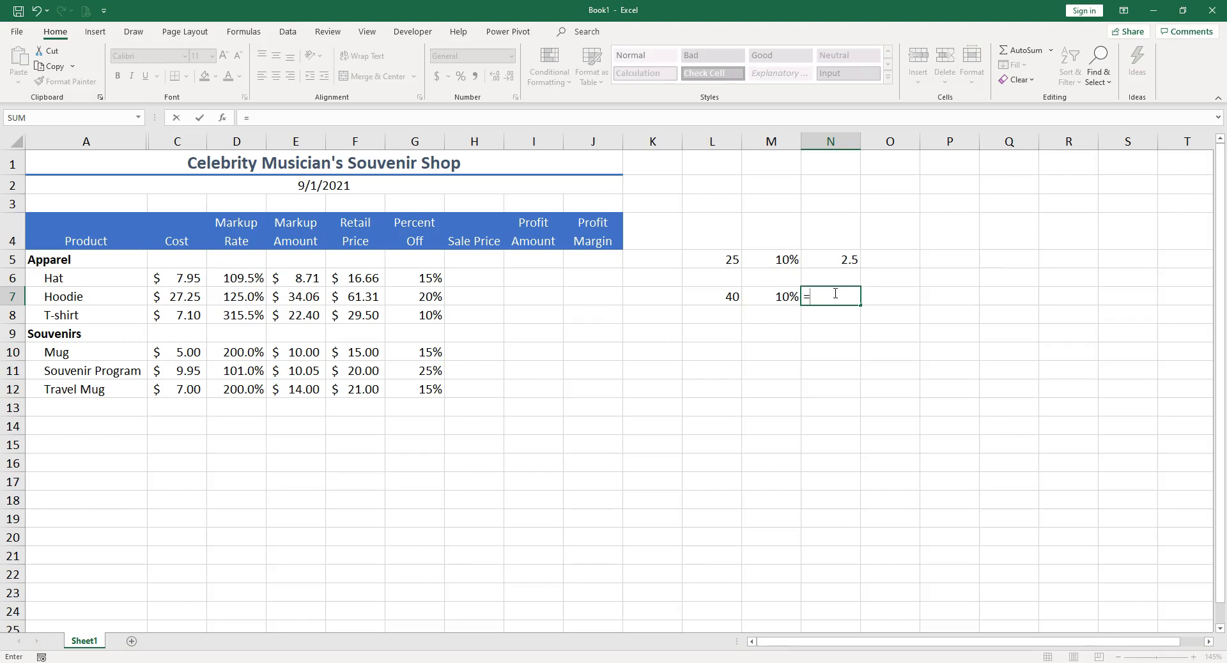
type("40-10%*")
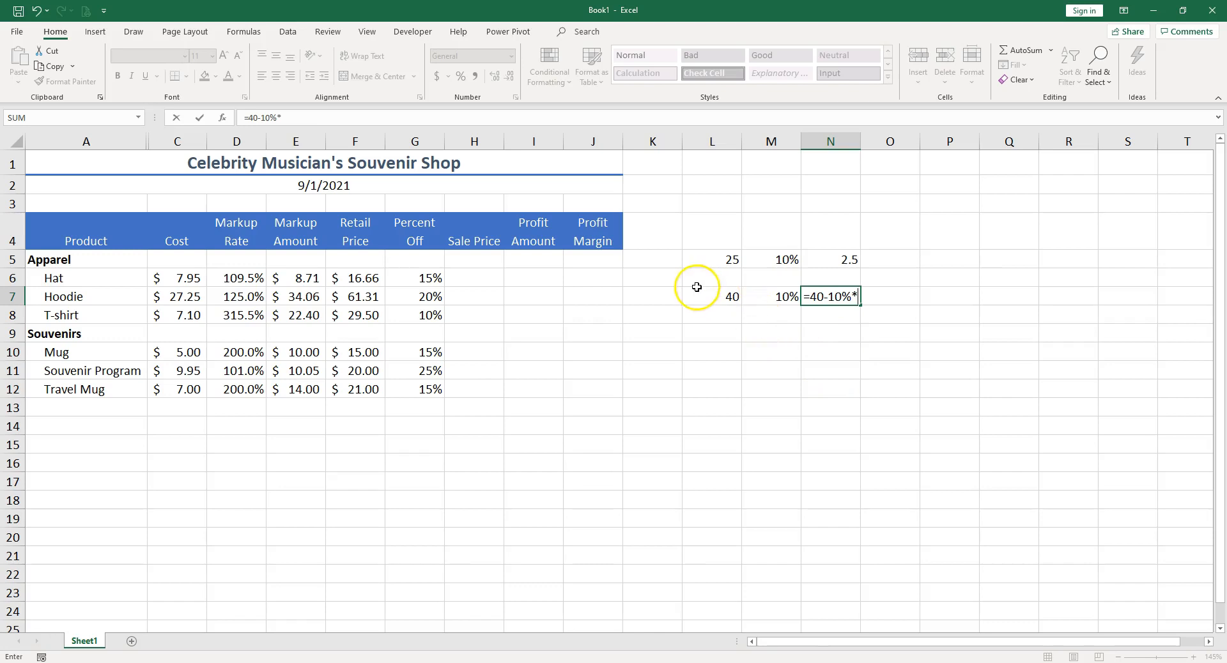
left_click(712, 301)
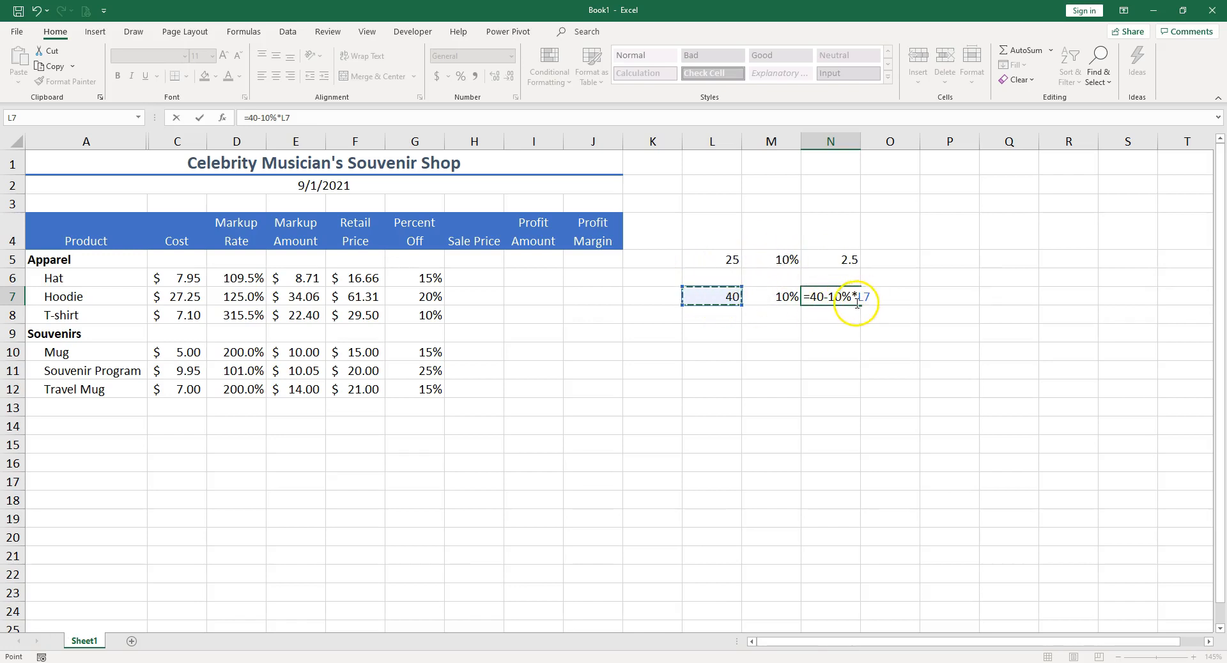
left_click_drag(854, 298, 831, 298)
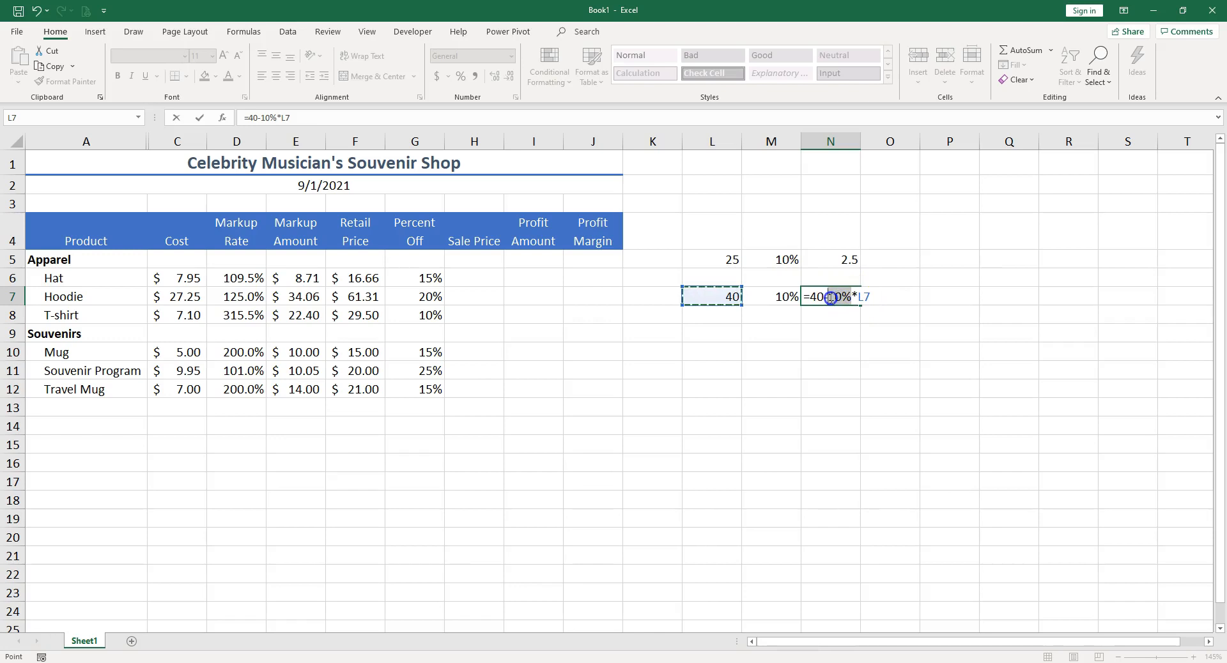
left_click(785, 298)
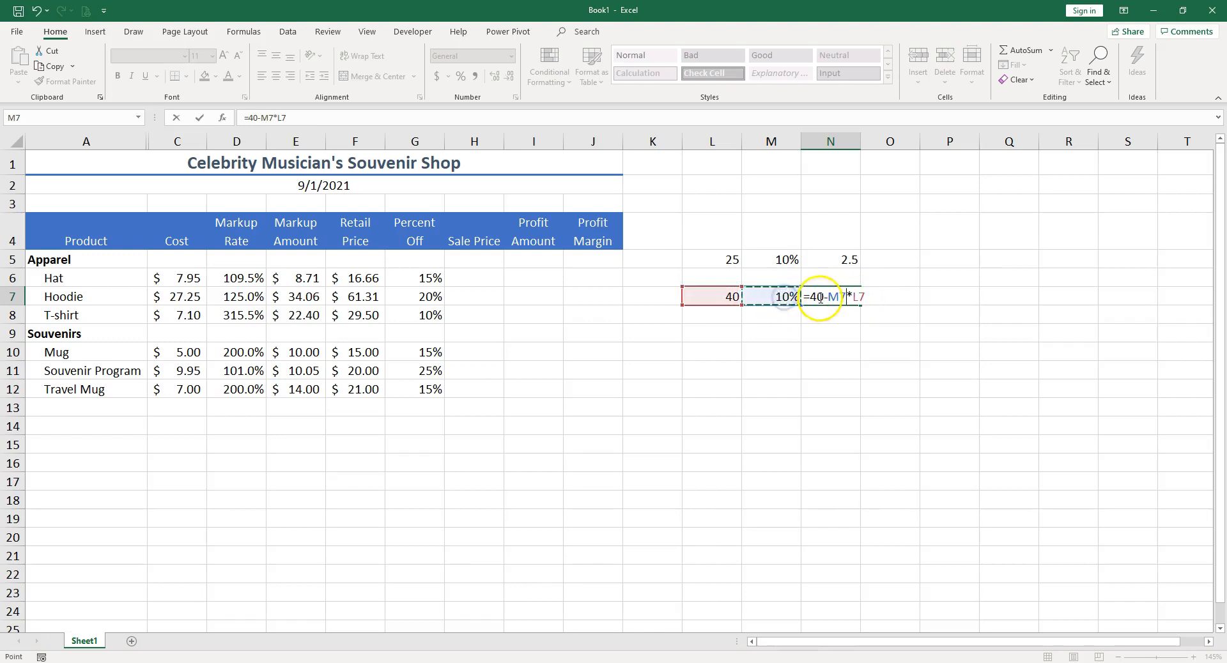
double_click(815, 298)
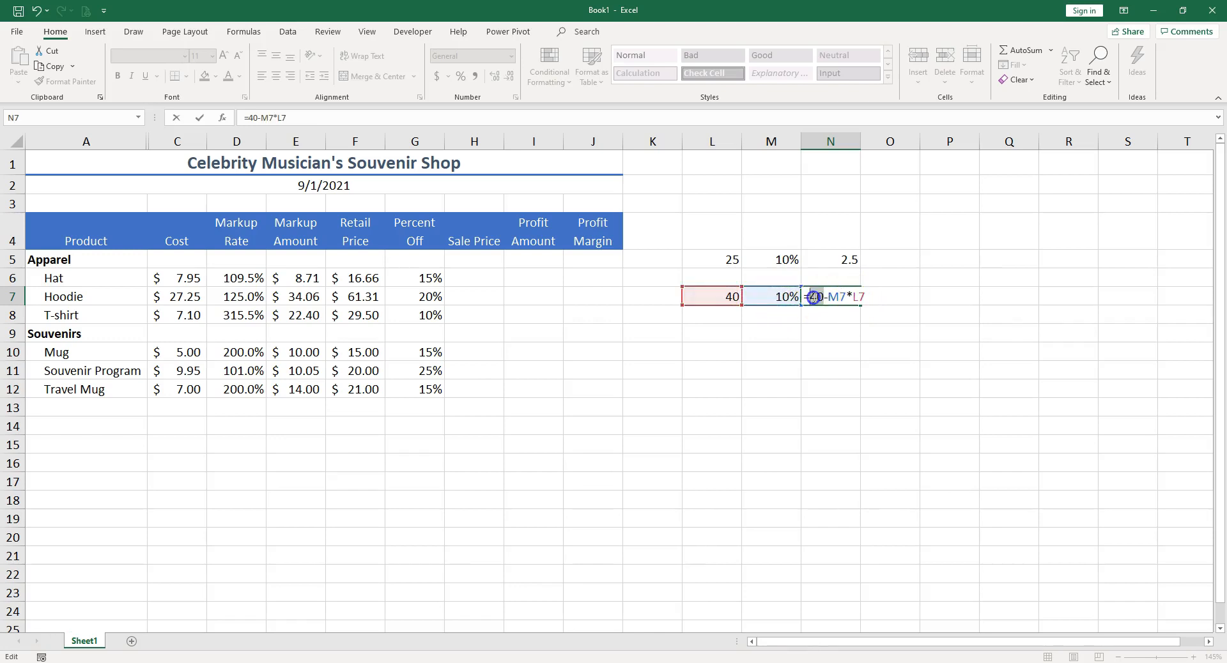
left_click(722, 298)
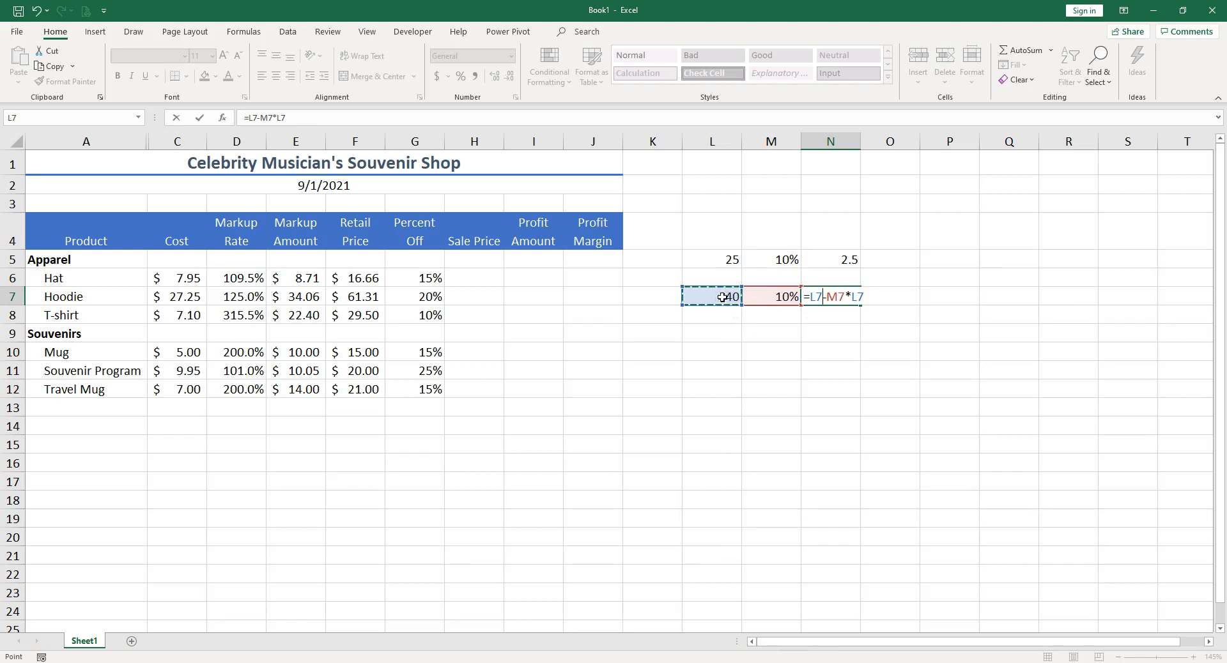
key("Return")
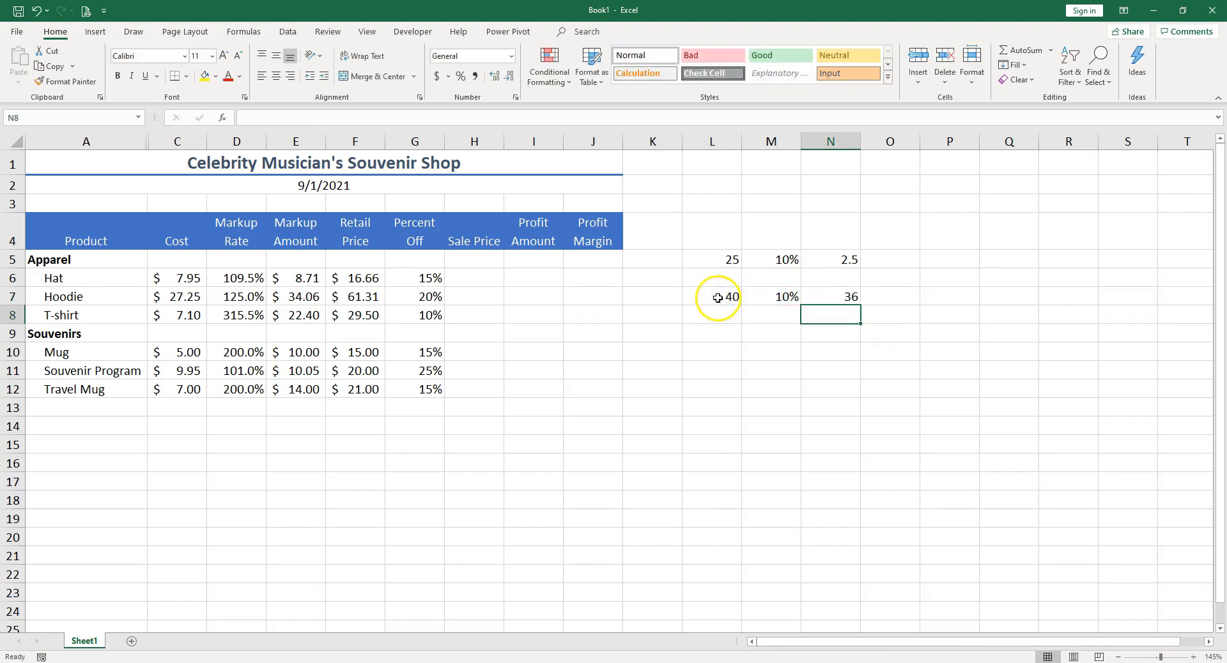
Step: Change the sample value in L7 to 80
left_click(718, 298)
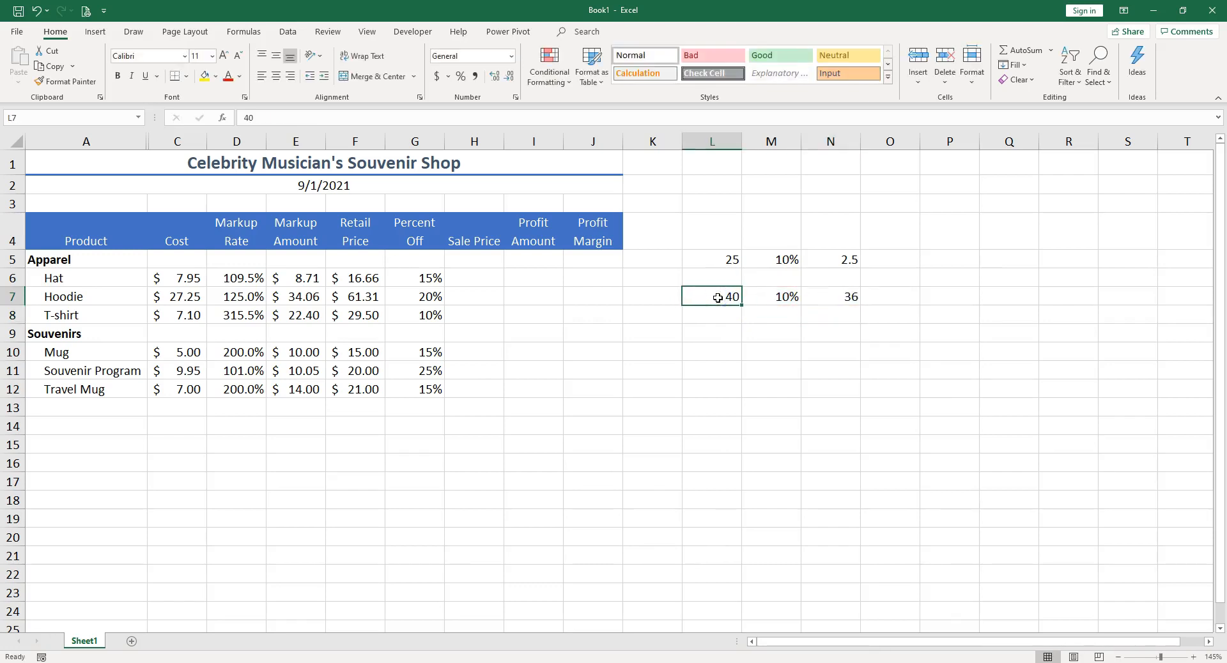
type("80")
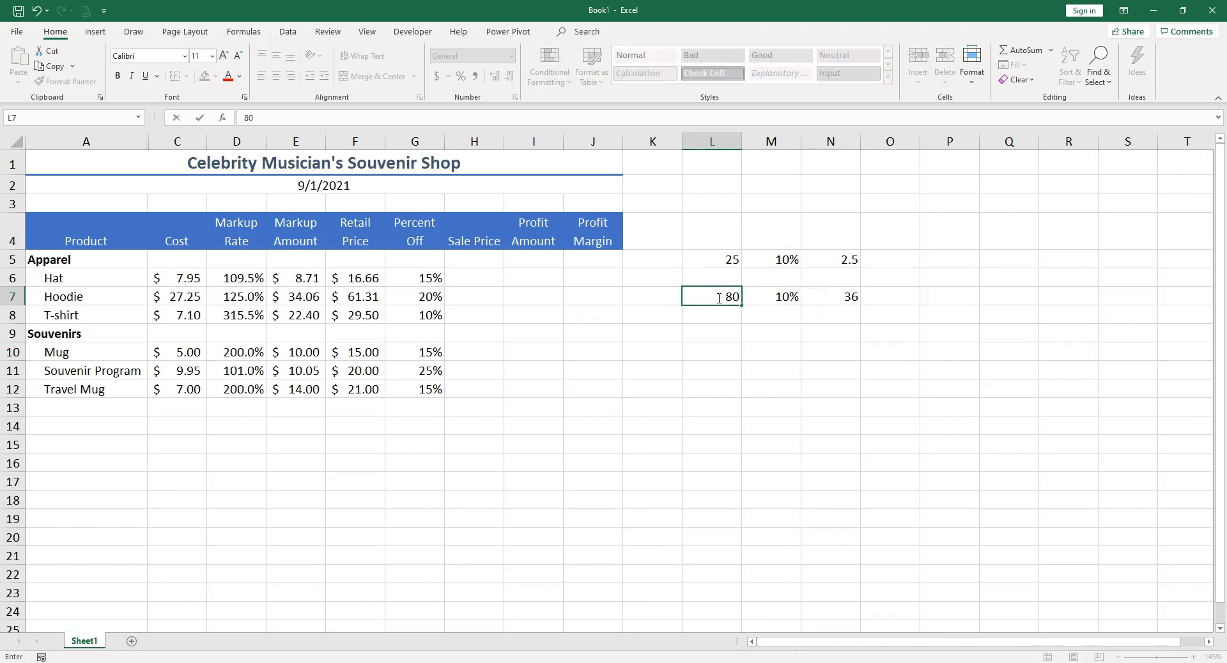
key("Return")
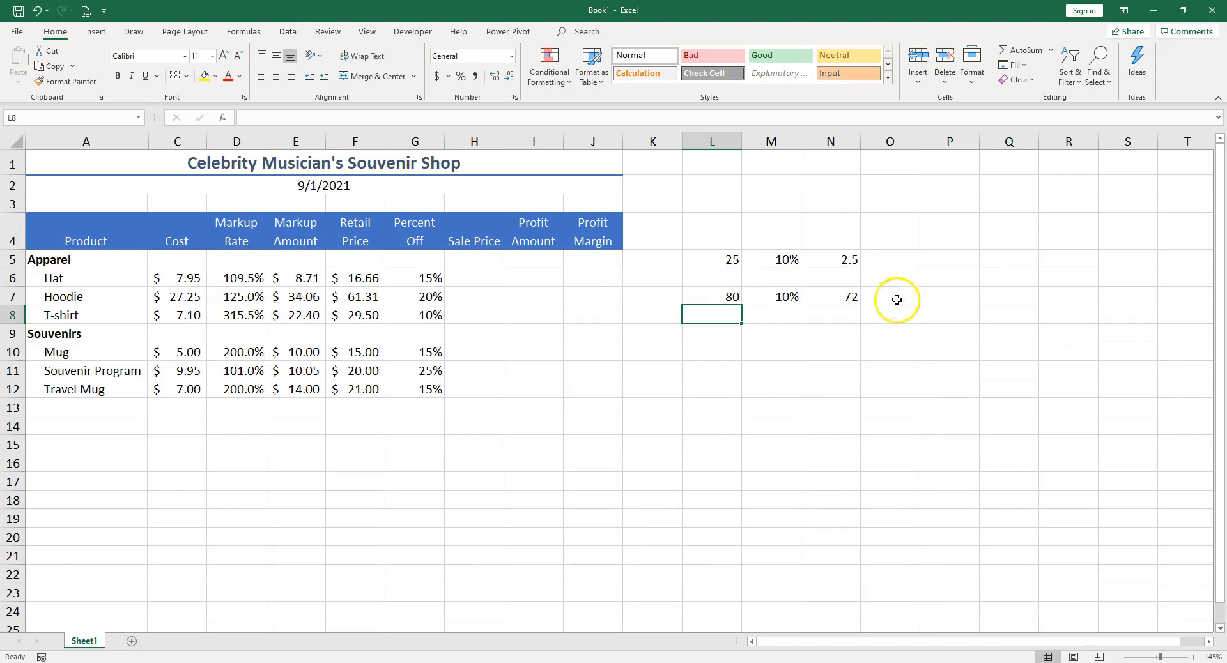
Step: Copy the formula from N7 and paste it into H6 as the Hat's sale price
double_click(848, 294)
left_click(851, 326)
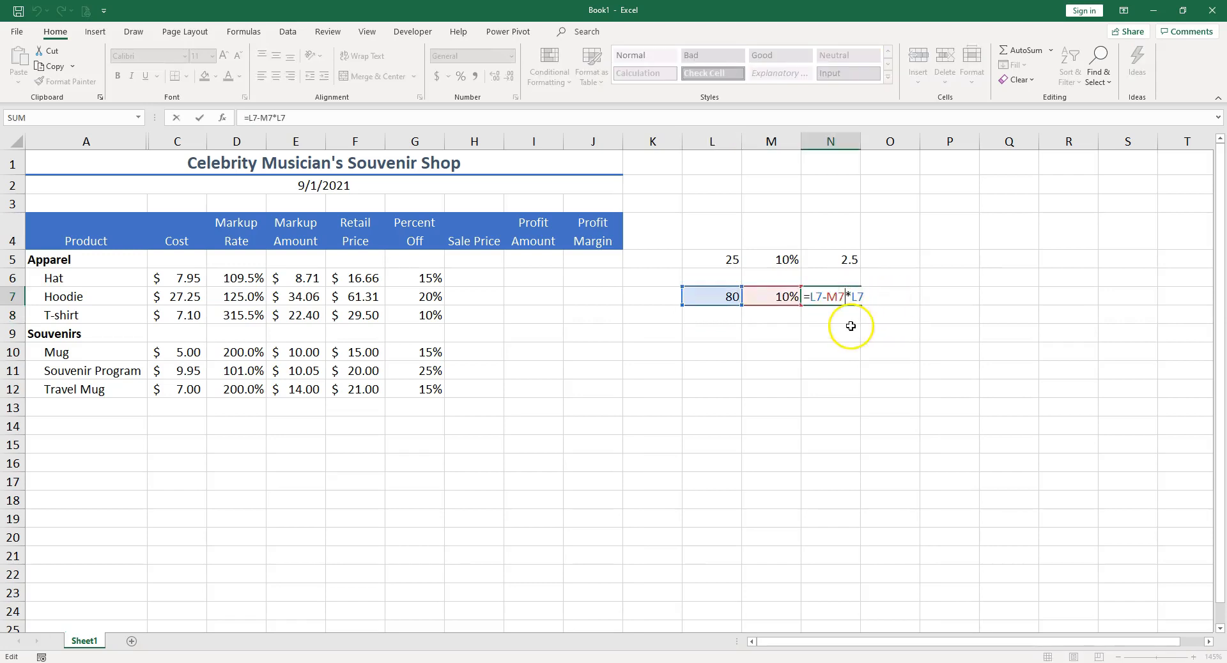
left_click(844, 294)
key("ctrl+c")
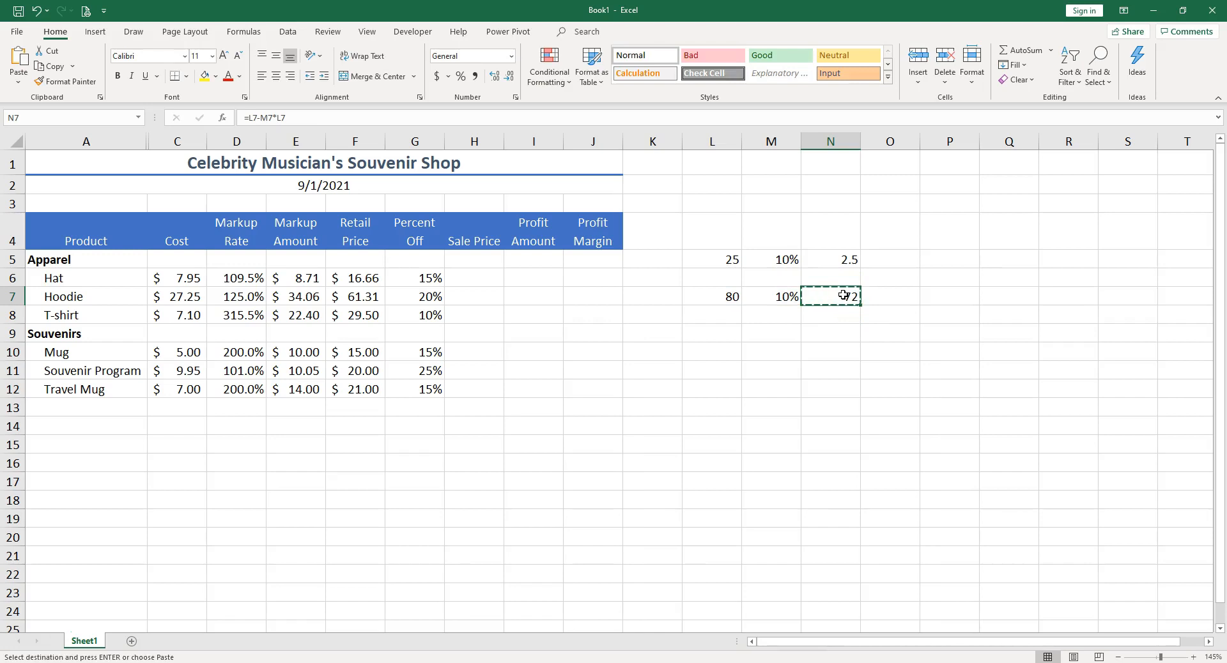
left_click(485, 274)
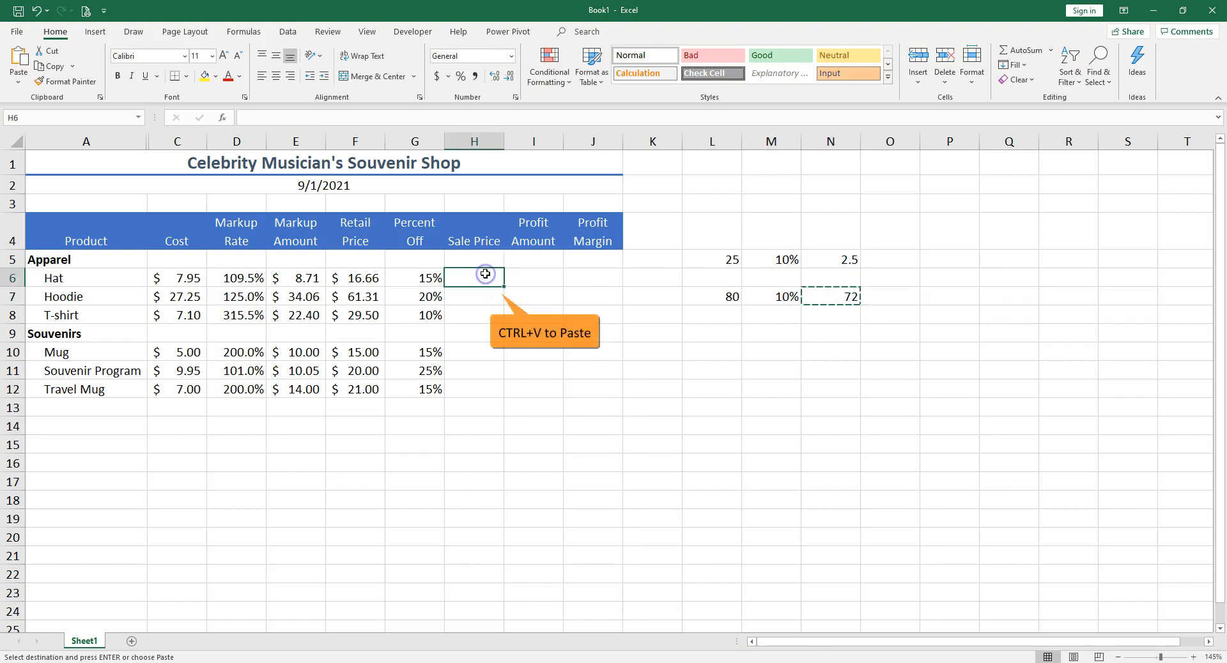
key("ctrl+v")
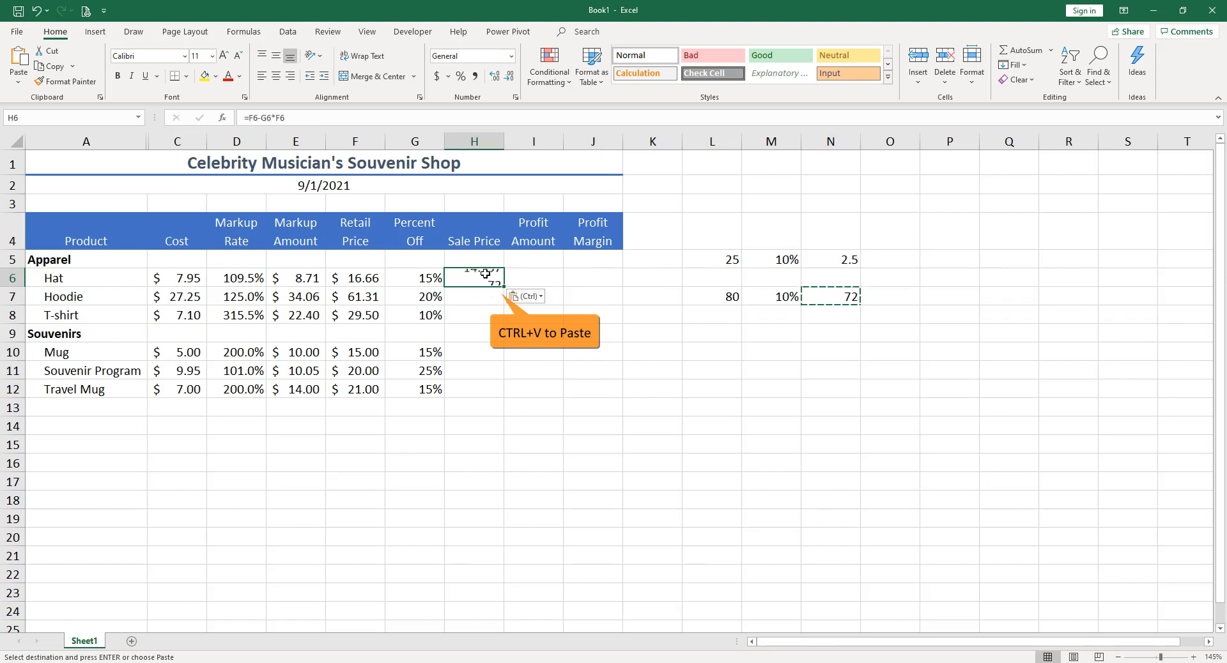
Step: Inspect the formulas in H6 and N7 to compare their cell references
double_click(489, 278)
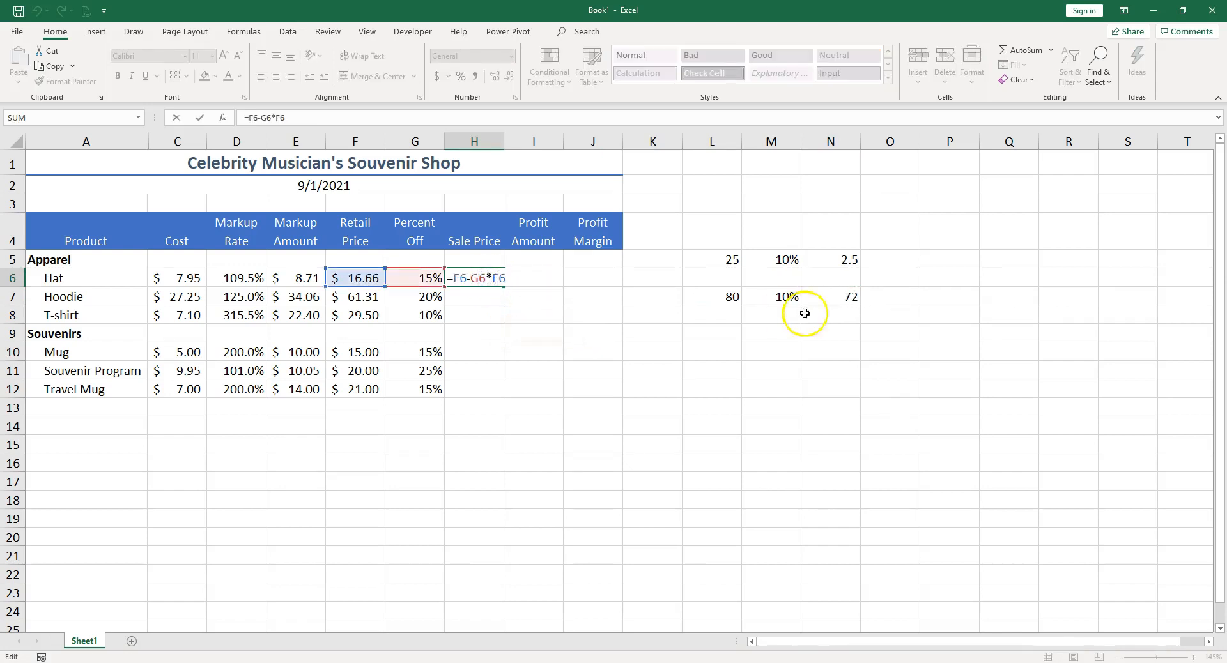
left_click(844, 300)
double_click(843, 301)
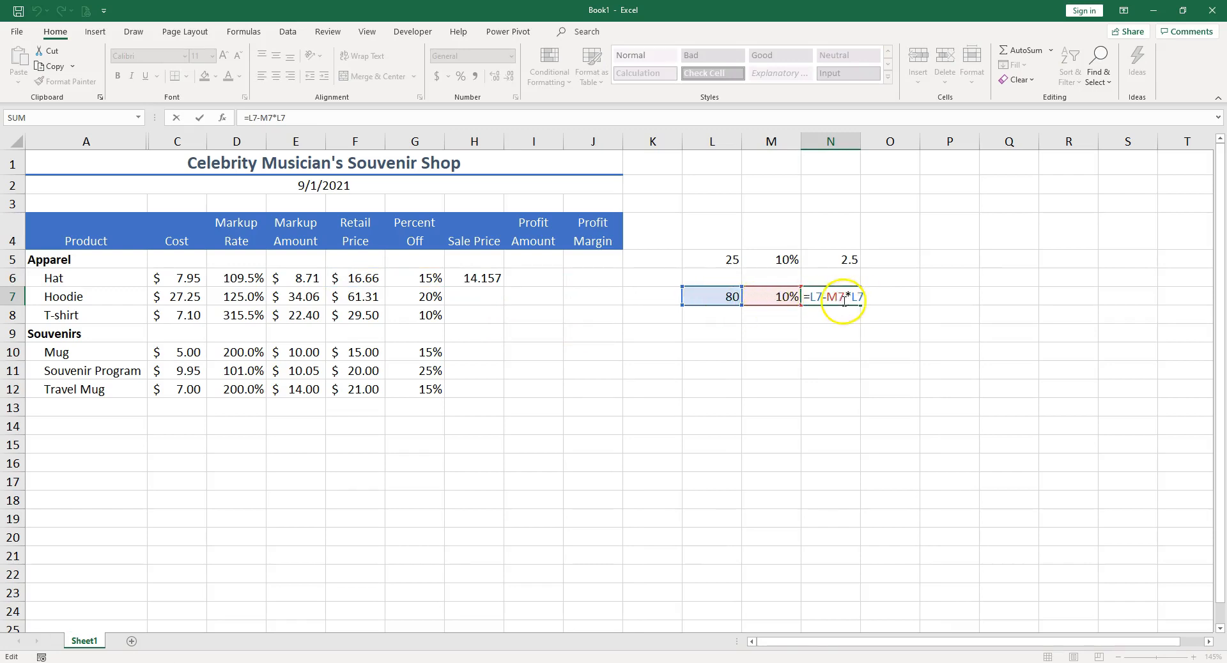
key("ctrl+Return")
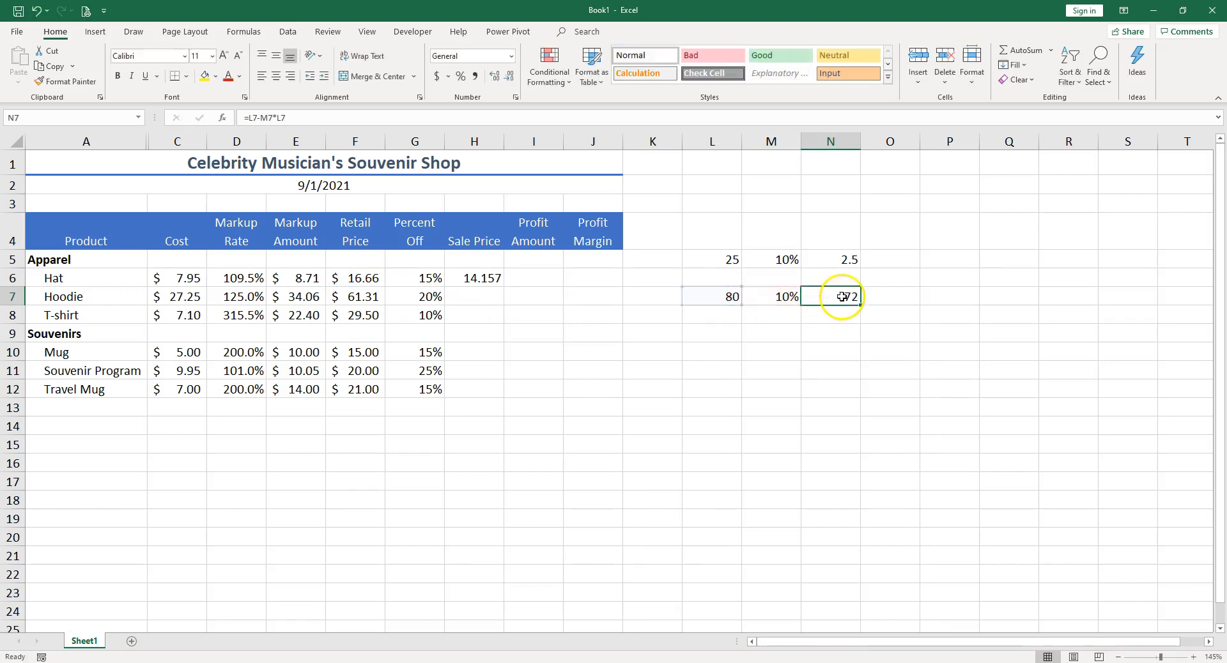
double_click(496, 277)
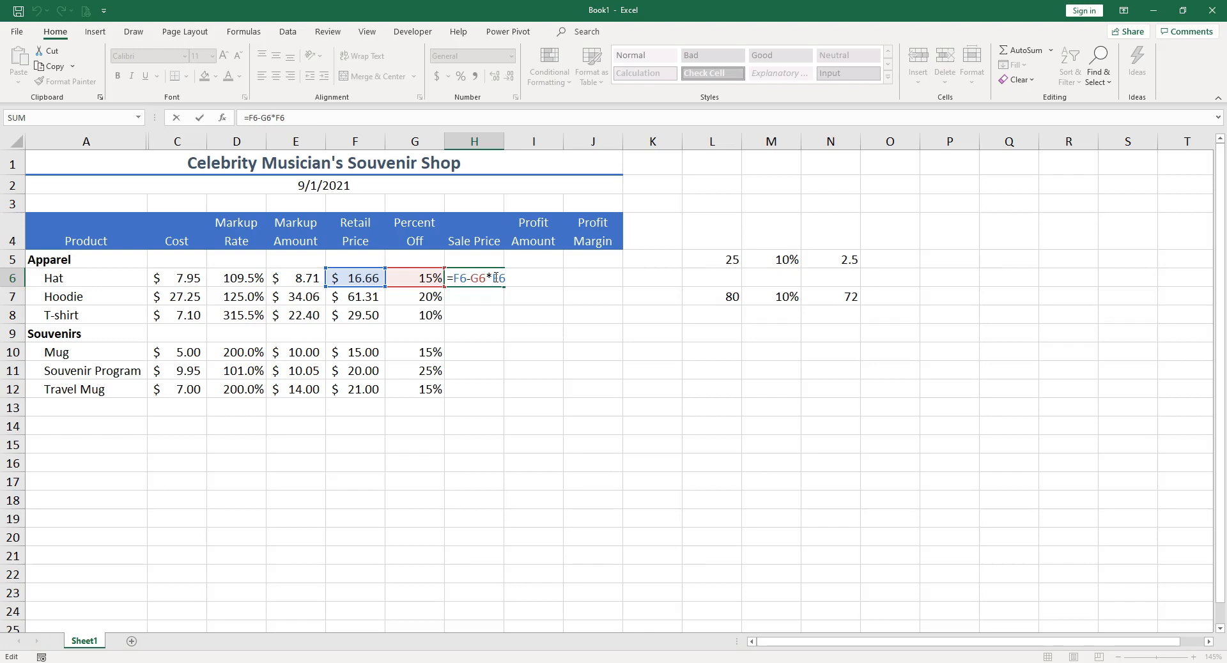
key("ctrl+Return")
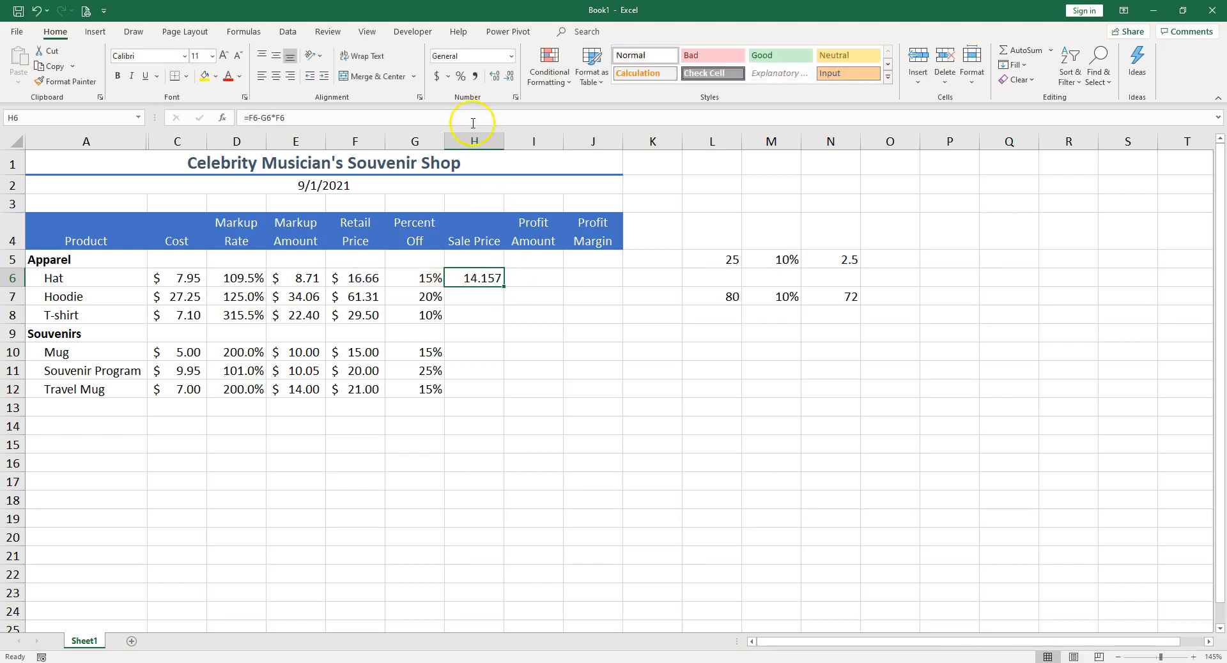
Step: Apply accounting format to H6, fill the sale price formula down through H12, and clear H9
left_click(437, 77)
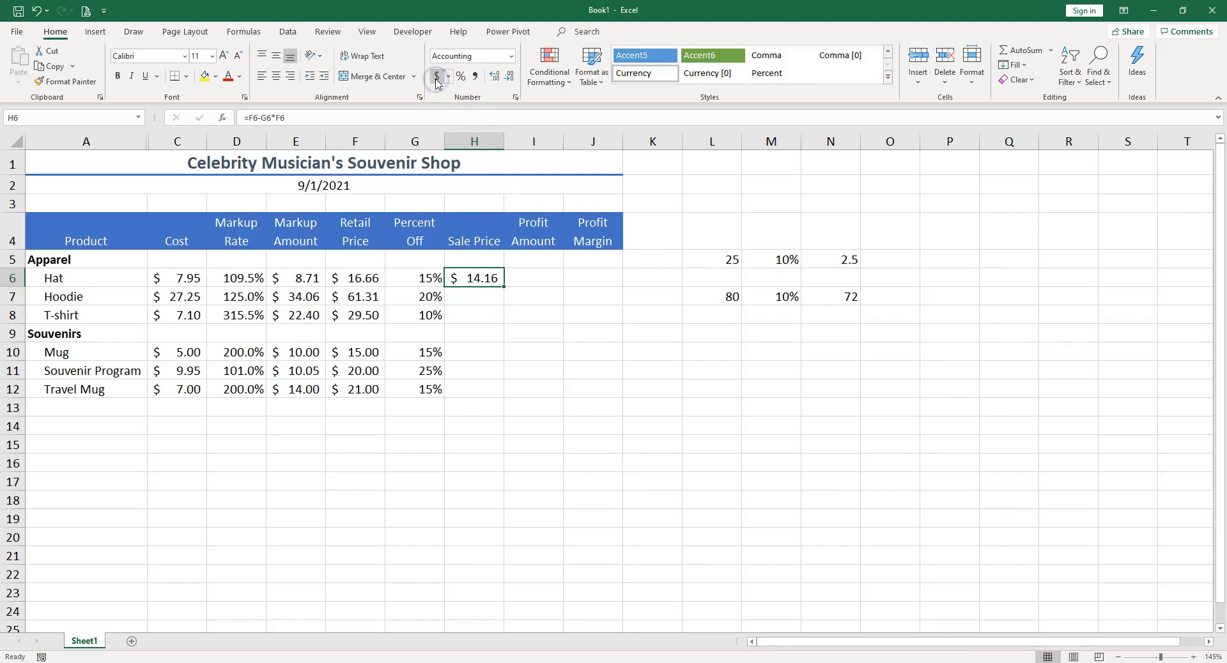
double_click(505, 287)
left_click(489, 332)
key("Delete")
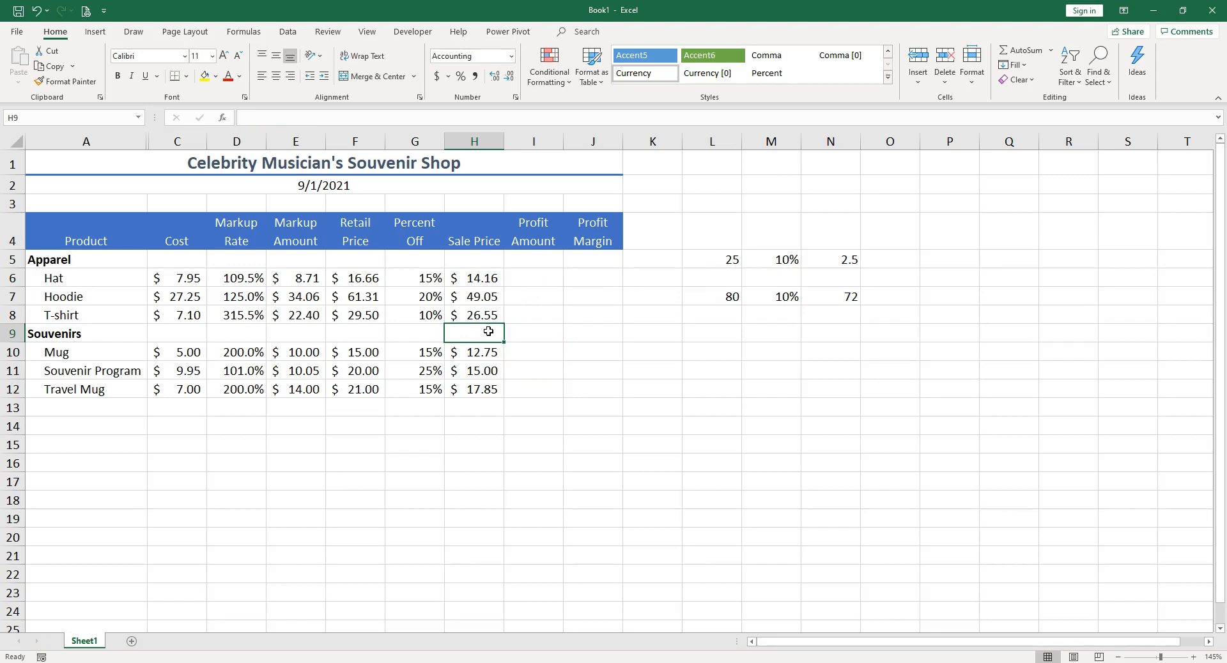
left_click(539, 276)
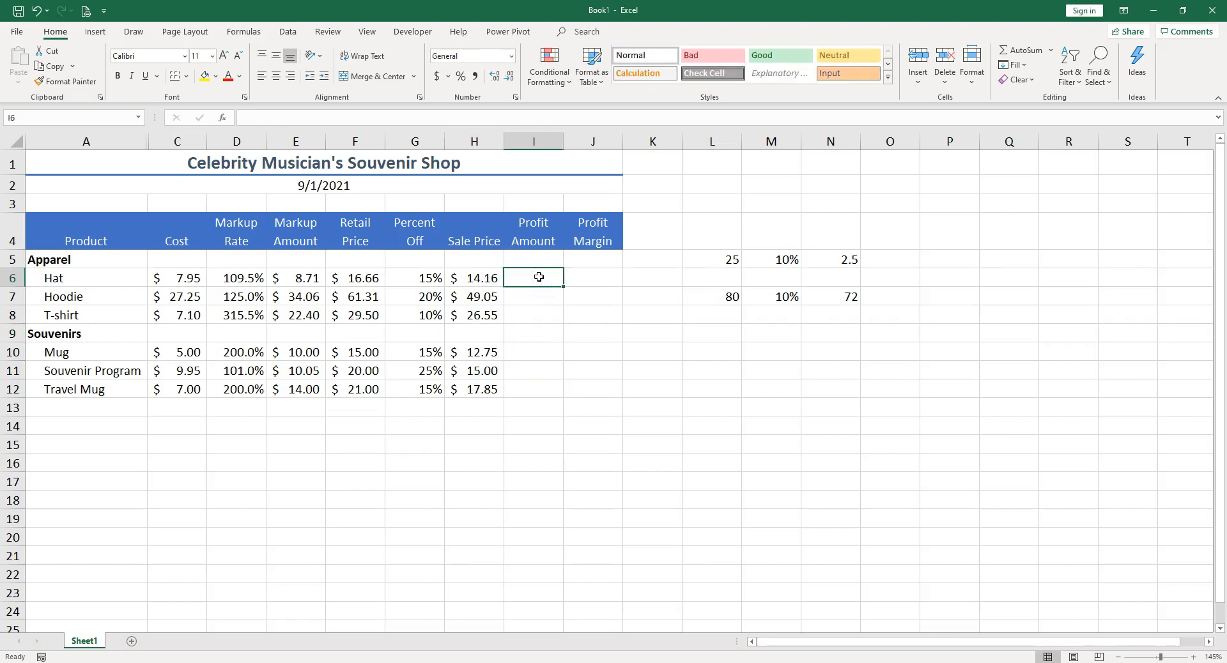
type("=")
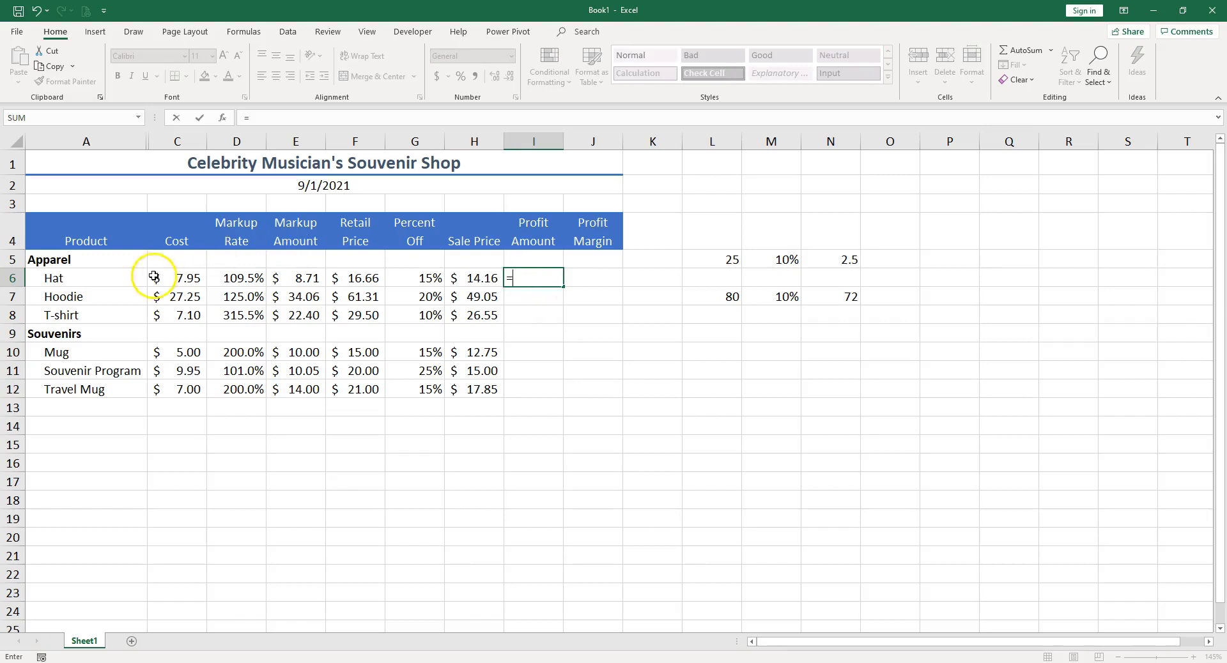
left_click(485, 276)
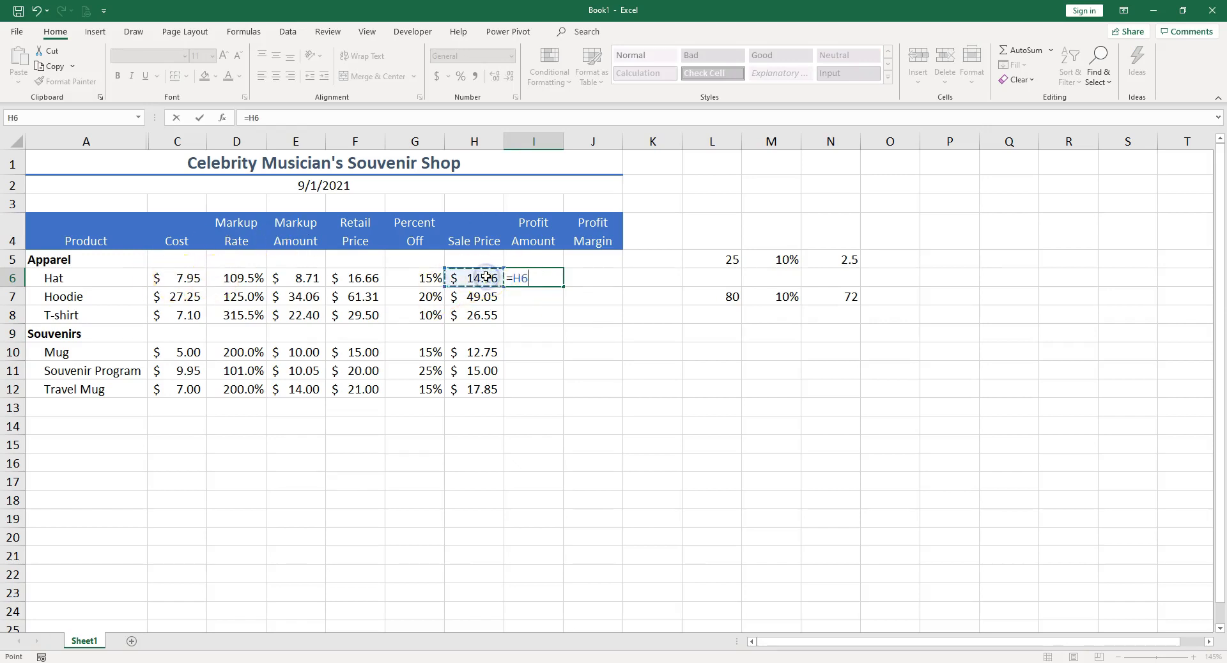
type("-")
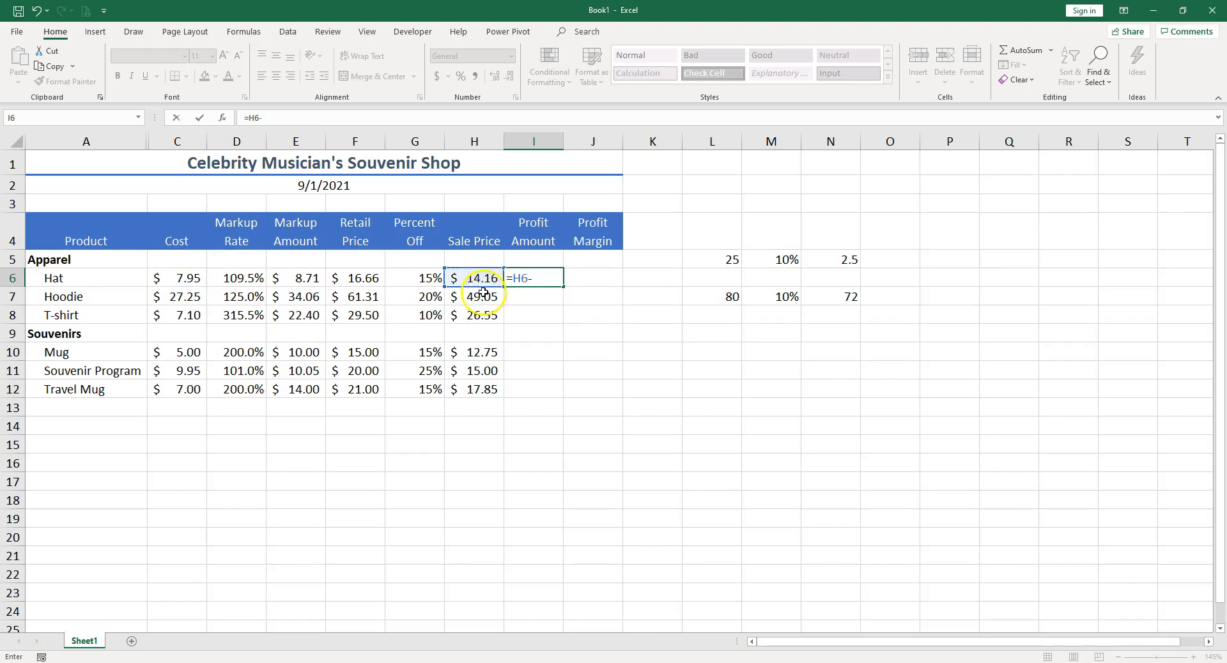
left_click(180, 278)
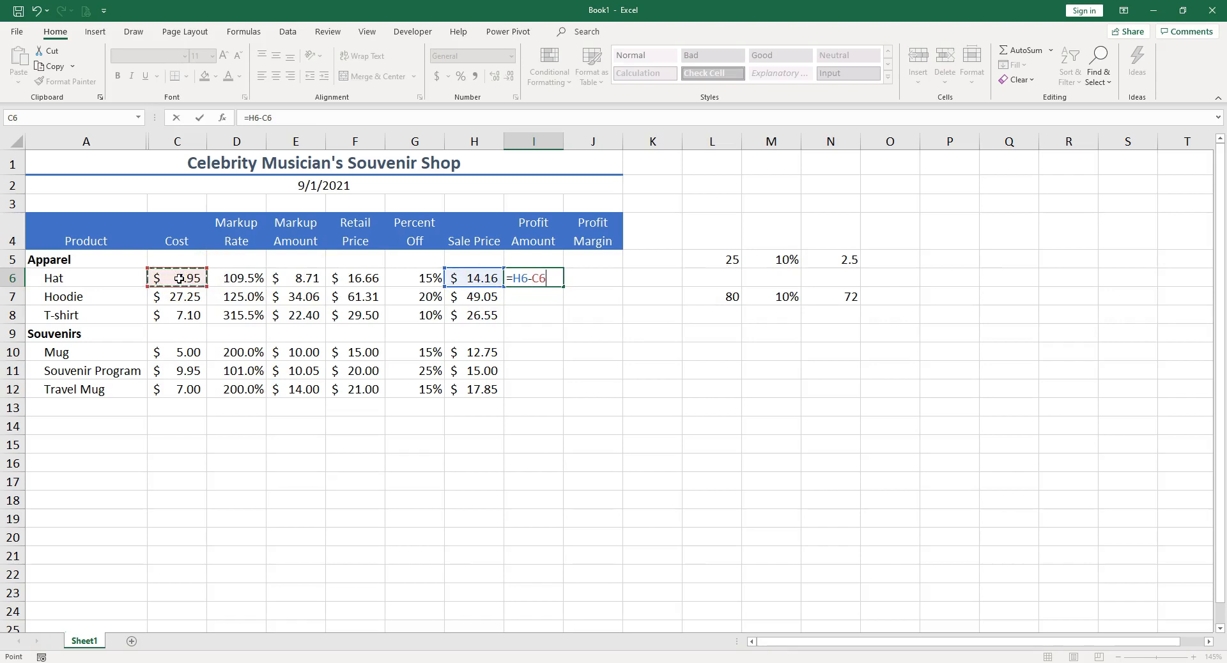
key("Escape")
Step: Enter the profit amount formula =H6-C6 into all of I6:I12 at once, then inspect it
left_click_drag(530, 277, 534, 394)
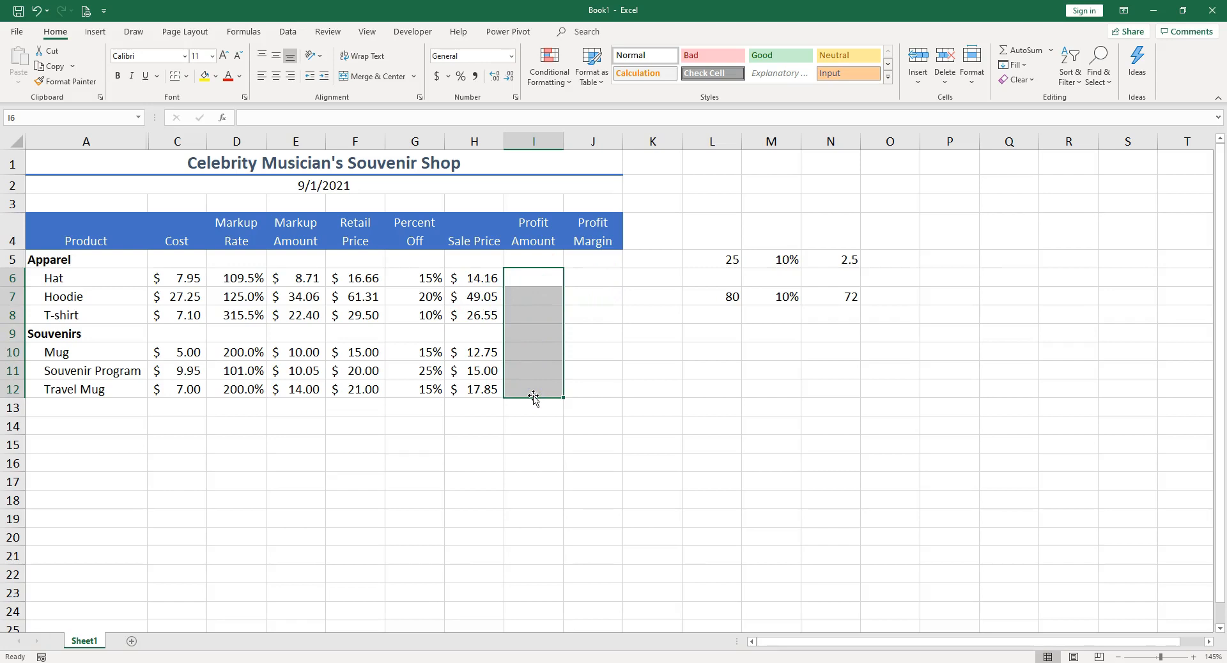
type("=")
left_click(477, 278)
type("-")
left_click(191, 277)
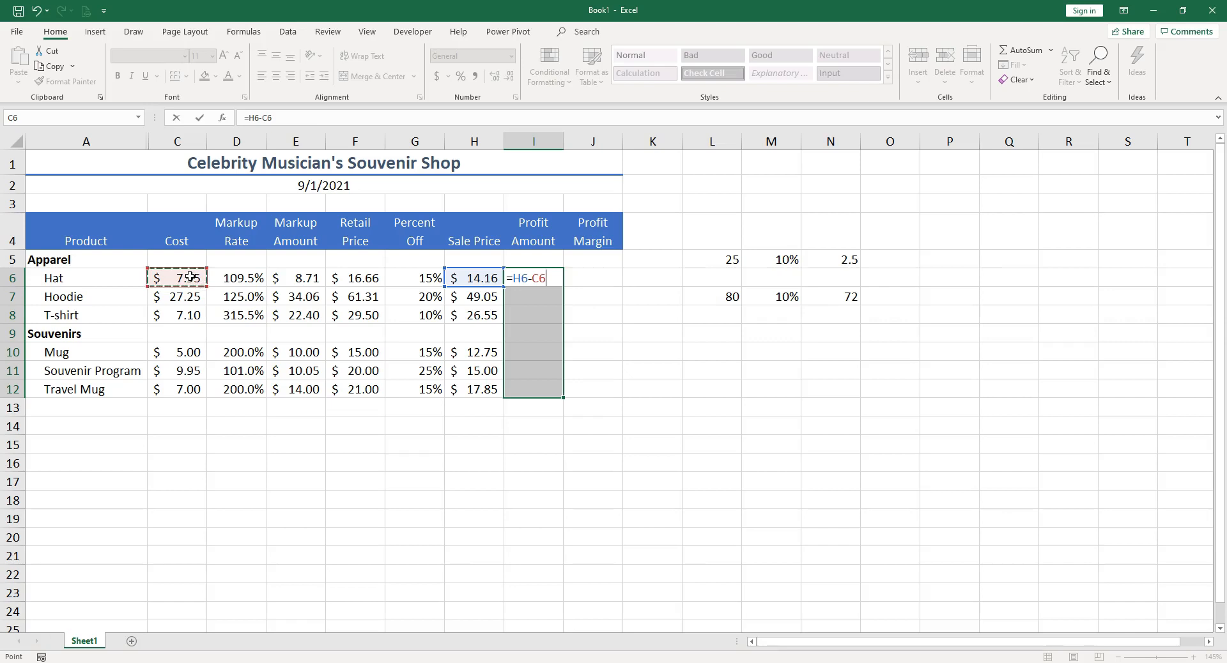
key("ctrl+Return")
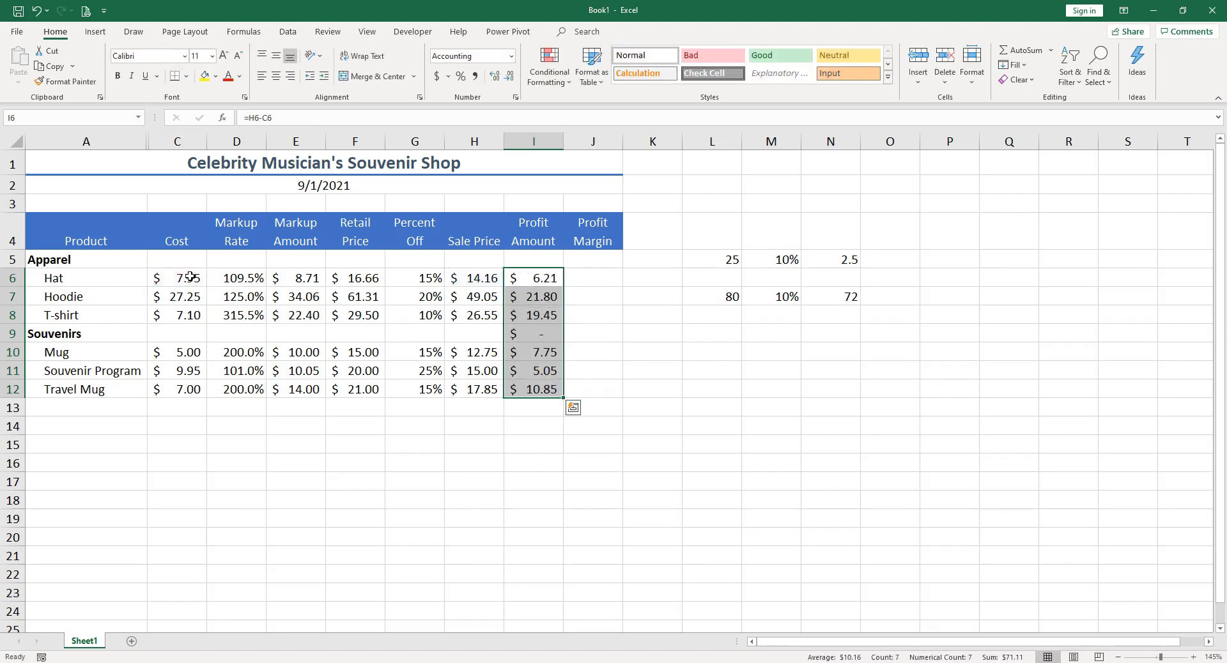
key("F2")
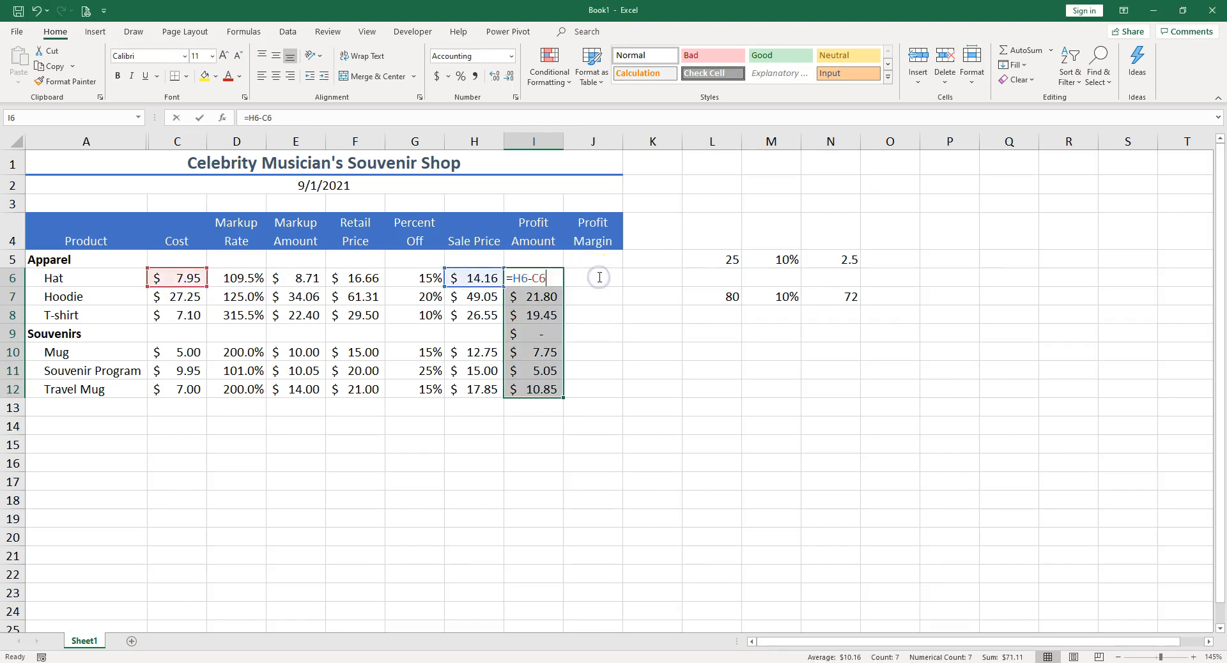
key("Escape")
Step: Enter the profit margin formula =I6/H6 in J6 for the Hat
left_click(598, 277)
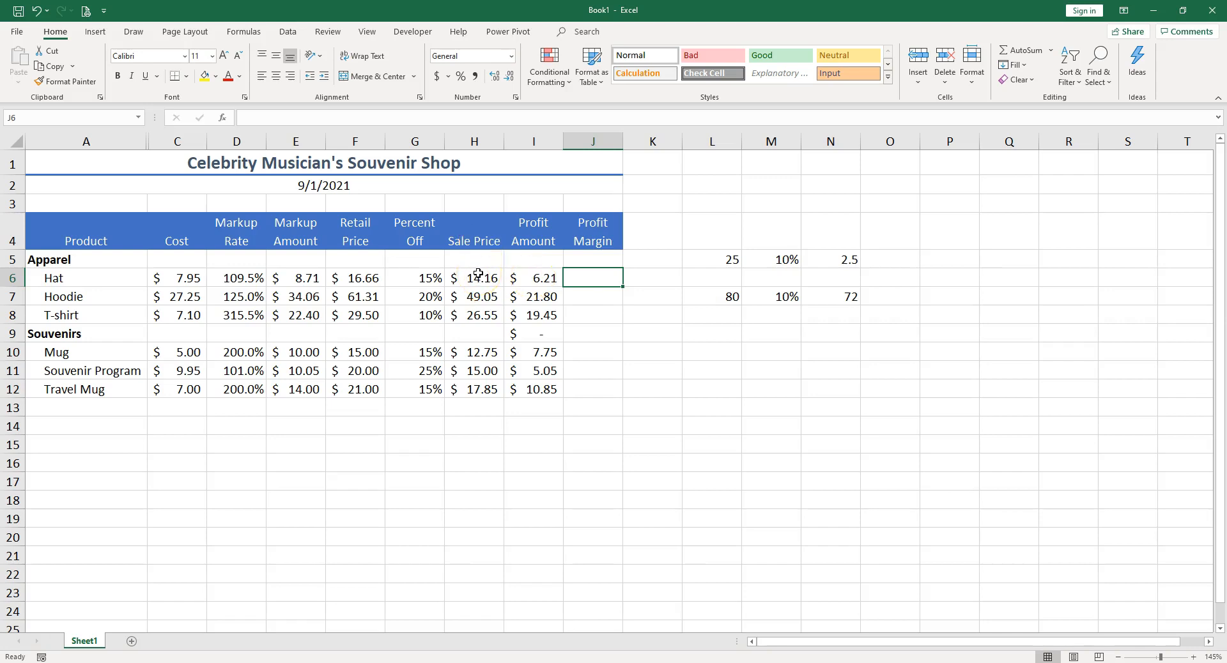
type("=")
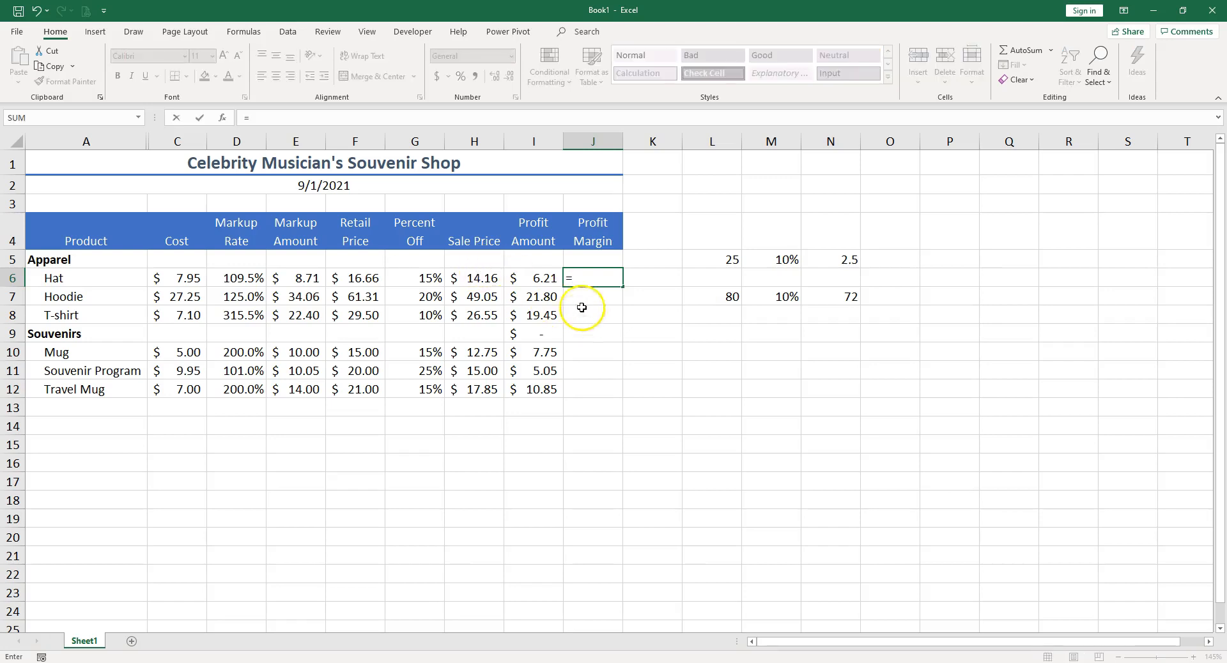
left_click(535, 282)
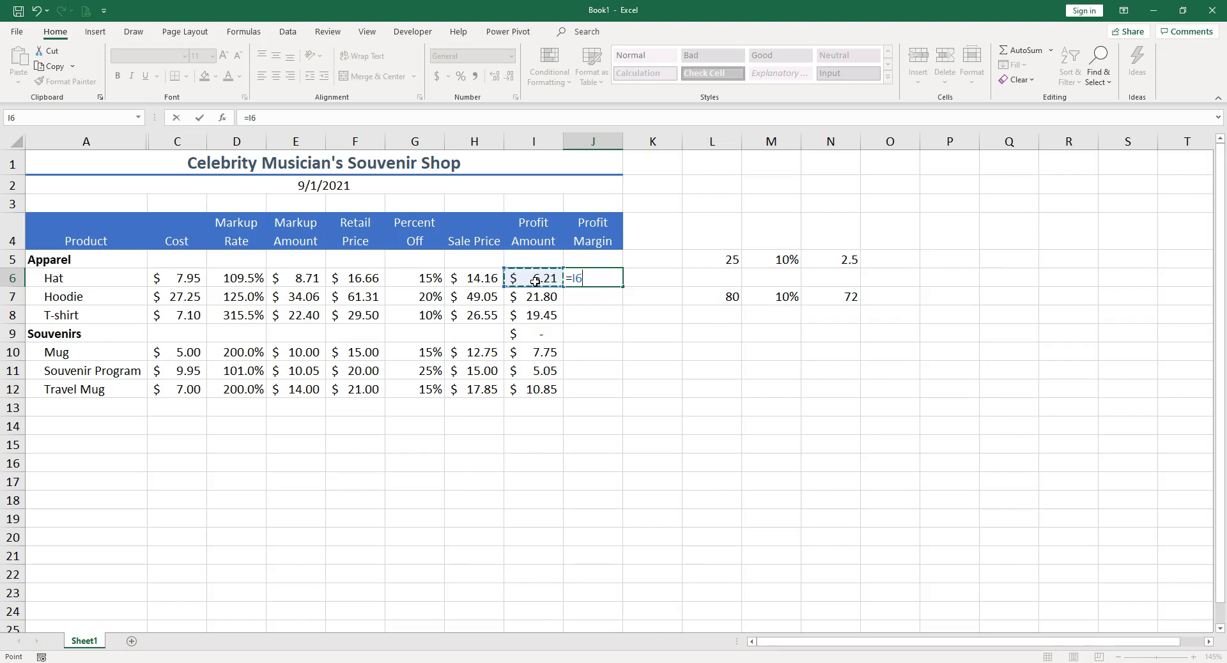
type("/")
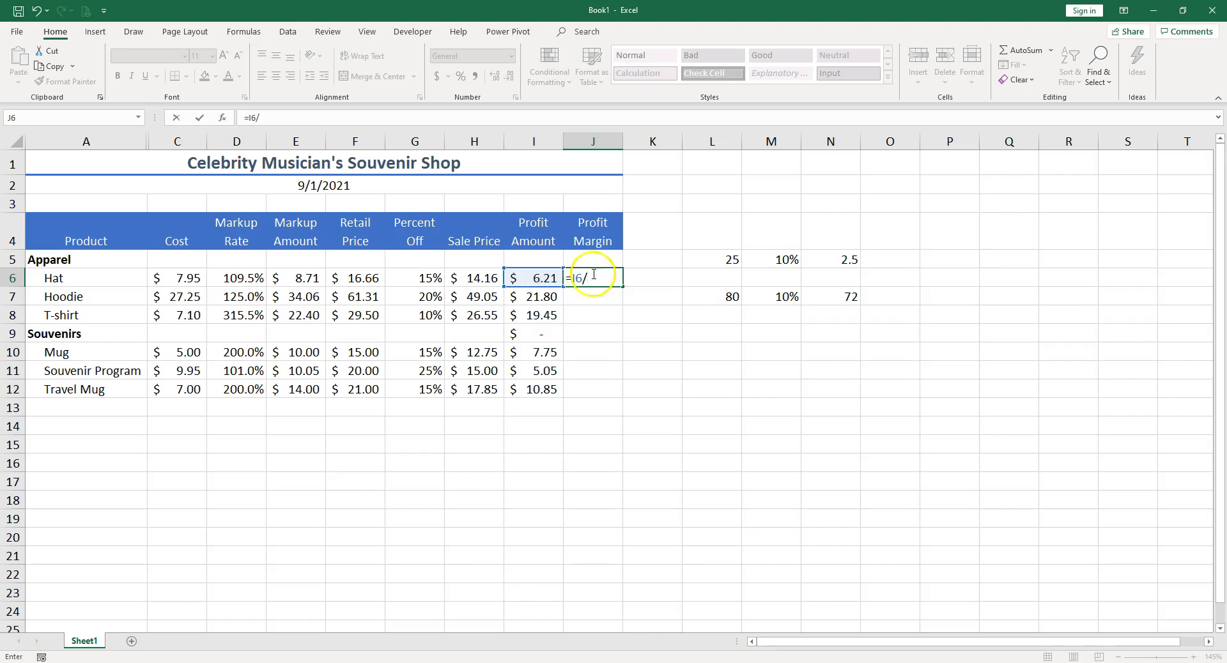
left_click(477, 279)
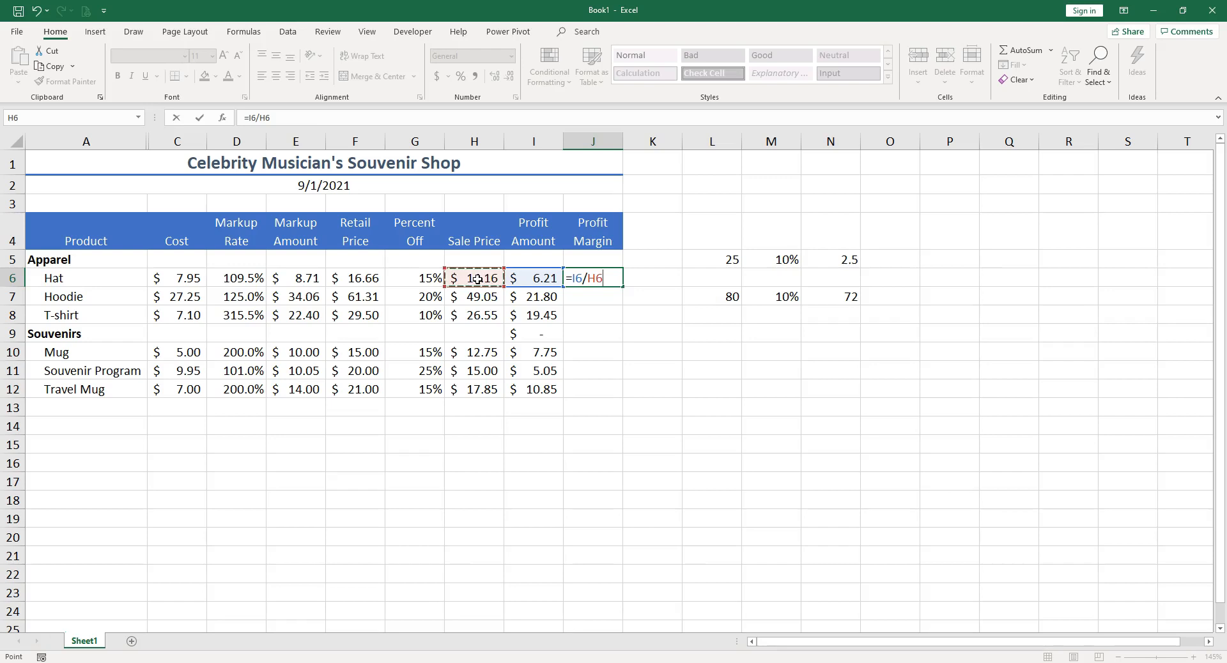
key("ctrl+Return")
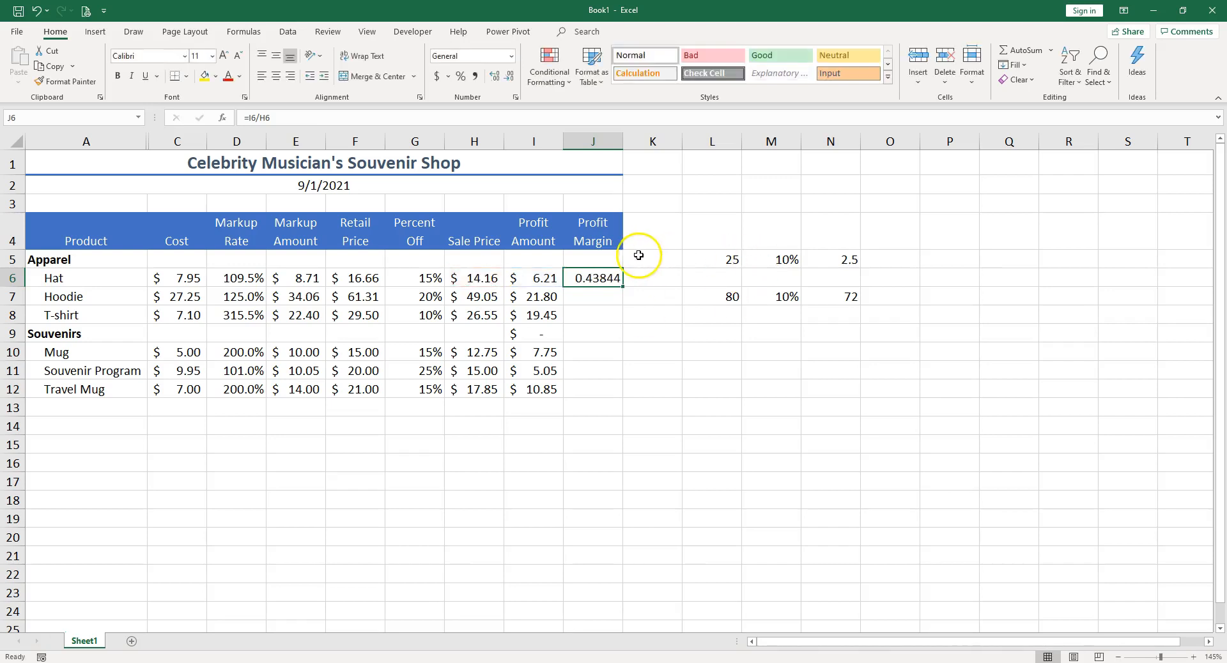
Step: Format J6 as a percentage with one decimal place and fill the profit margin formula down through J12
left_click(461, 76)
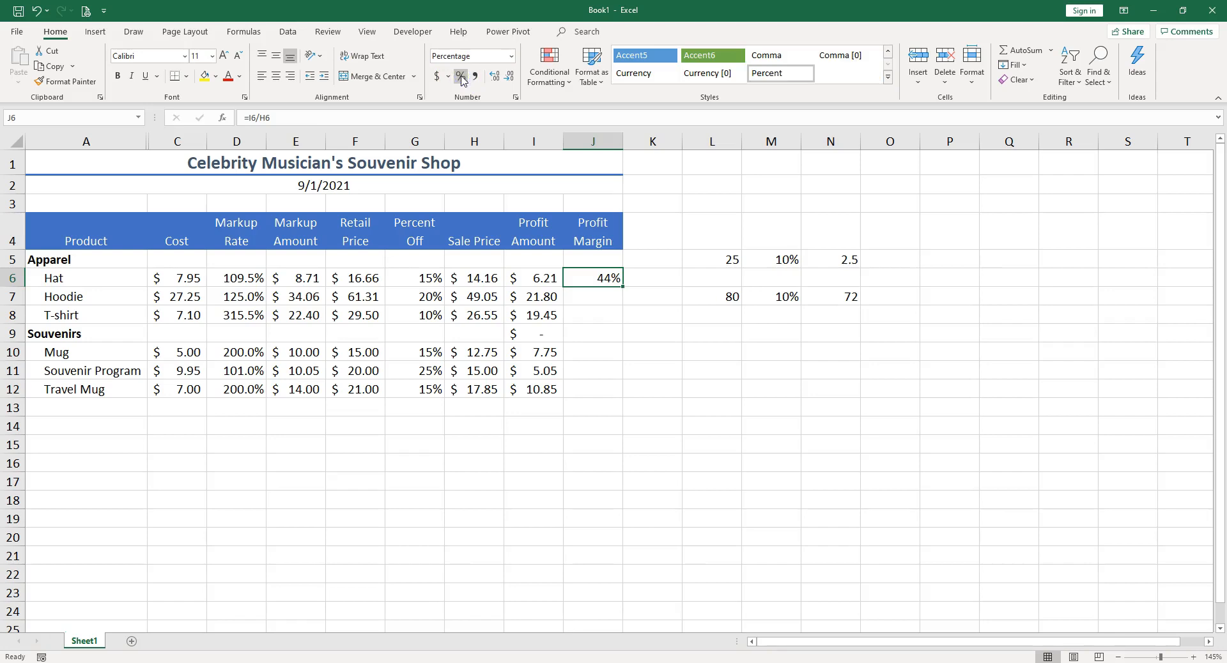
left_click(494, 76)
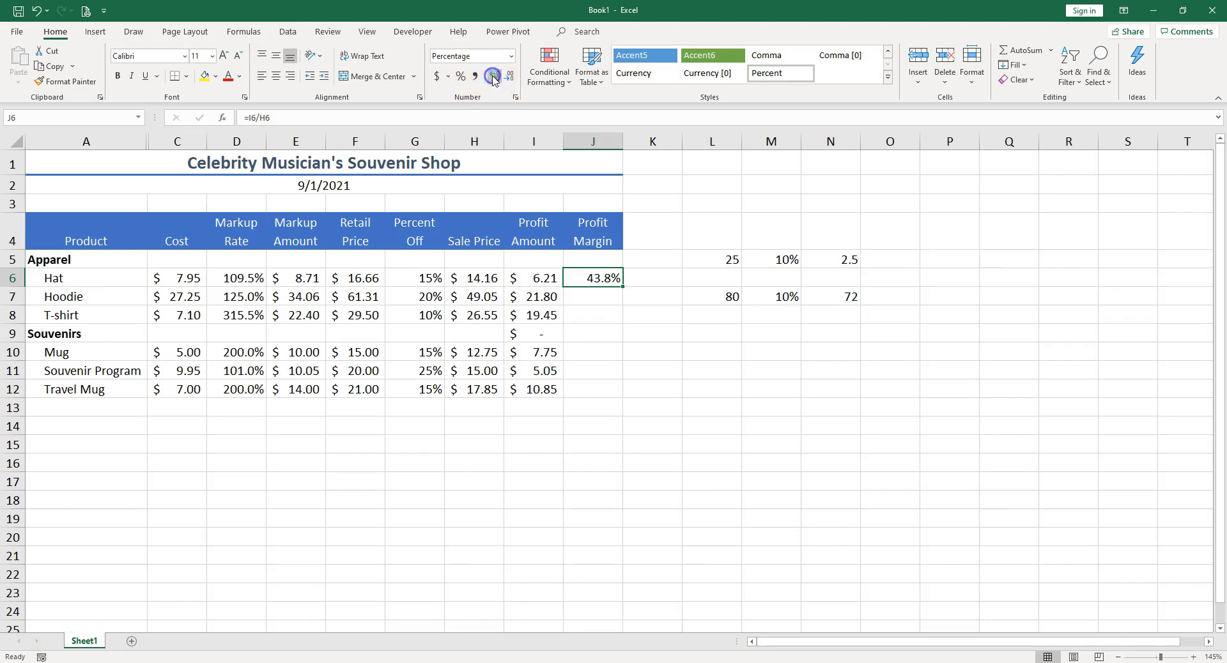
double_click(622, 290)
left_click_drag(527, 333, 582, 332)
left_click(581, 332)
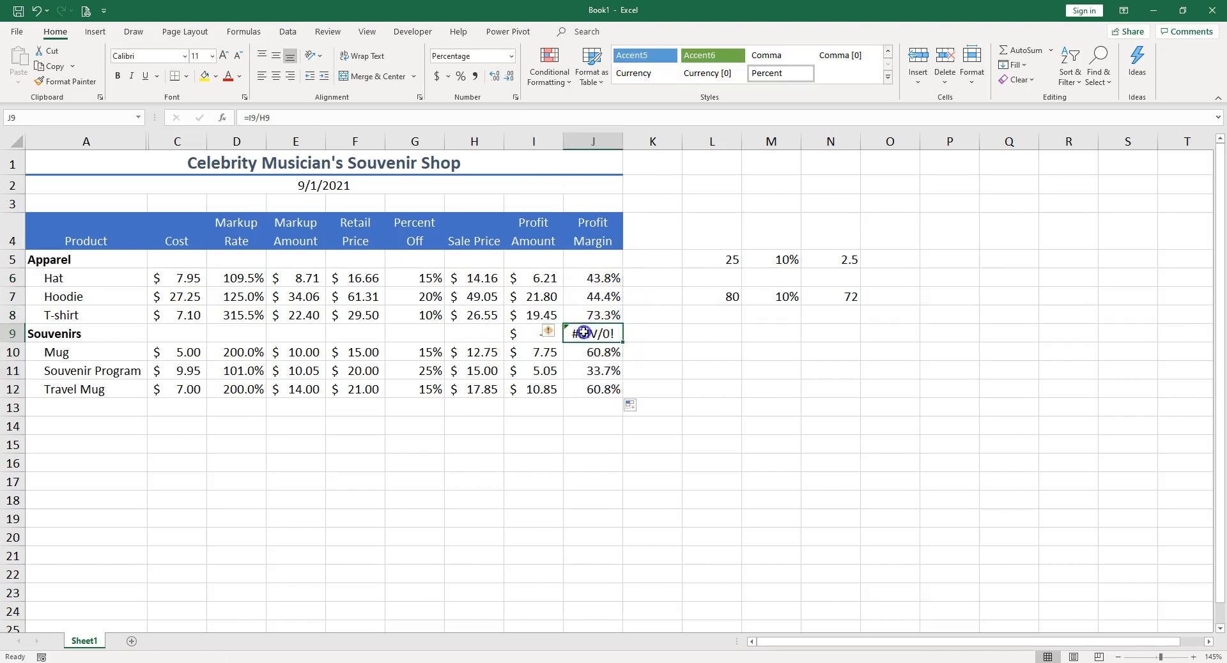
Step: Clear the profit amount and profit margin cells I9:J9 in the Souvenirs heading row
left_click(534, 332)
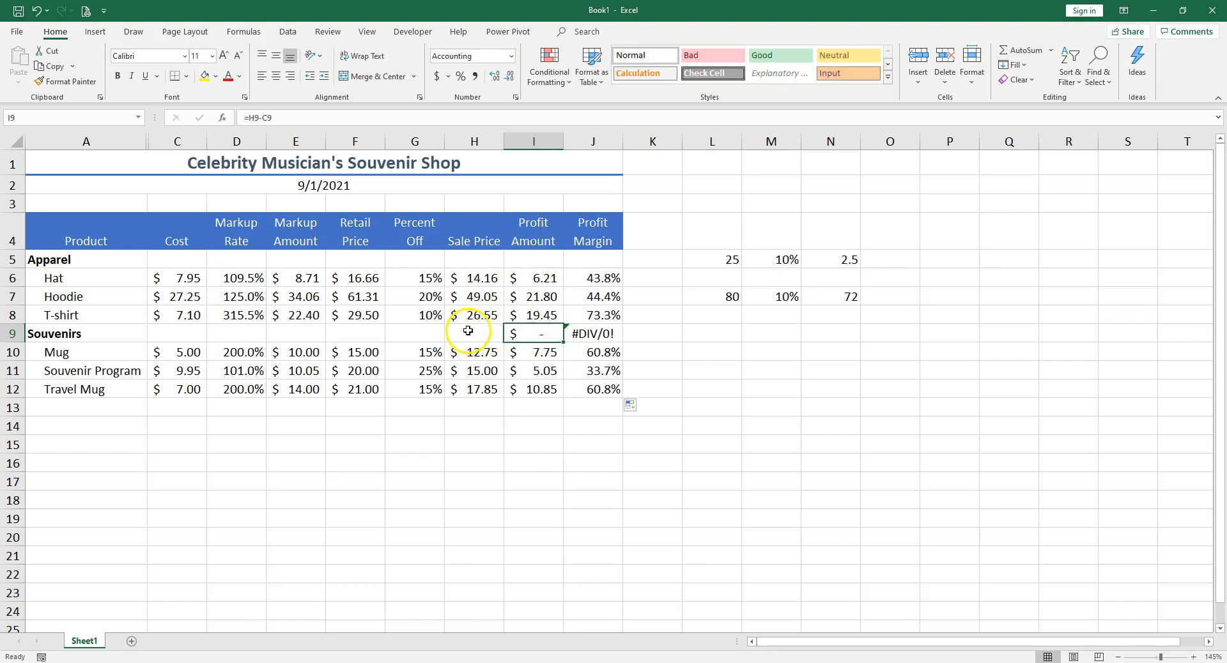
left_click_drag(539, 332, 585, 334)
key("Delete")
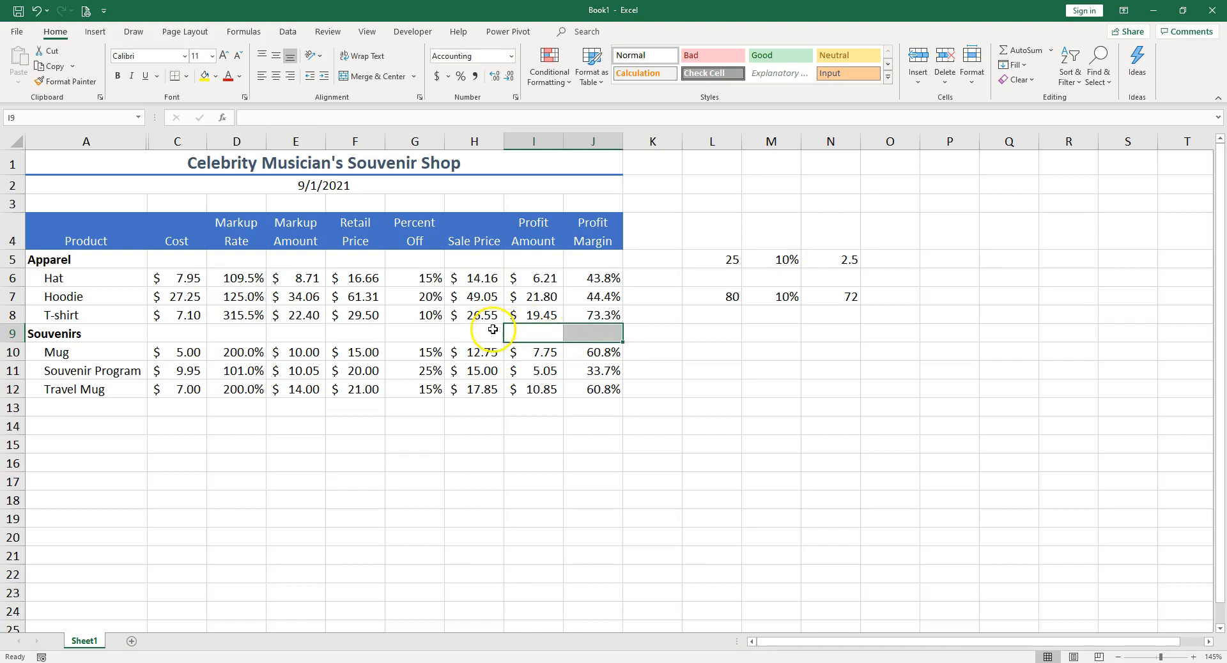